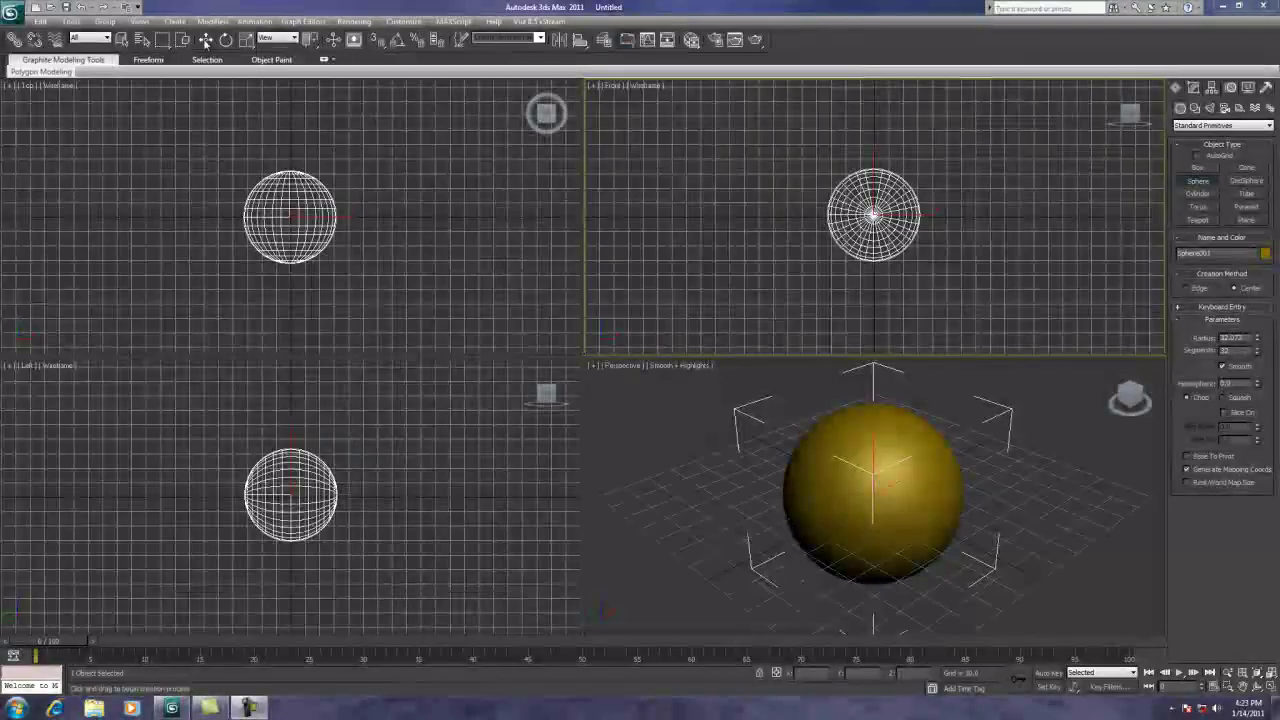
Step: In the Top view, shift-drag the gold sphere right along X to make a copy
key("w")
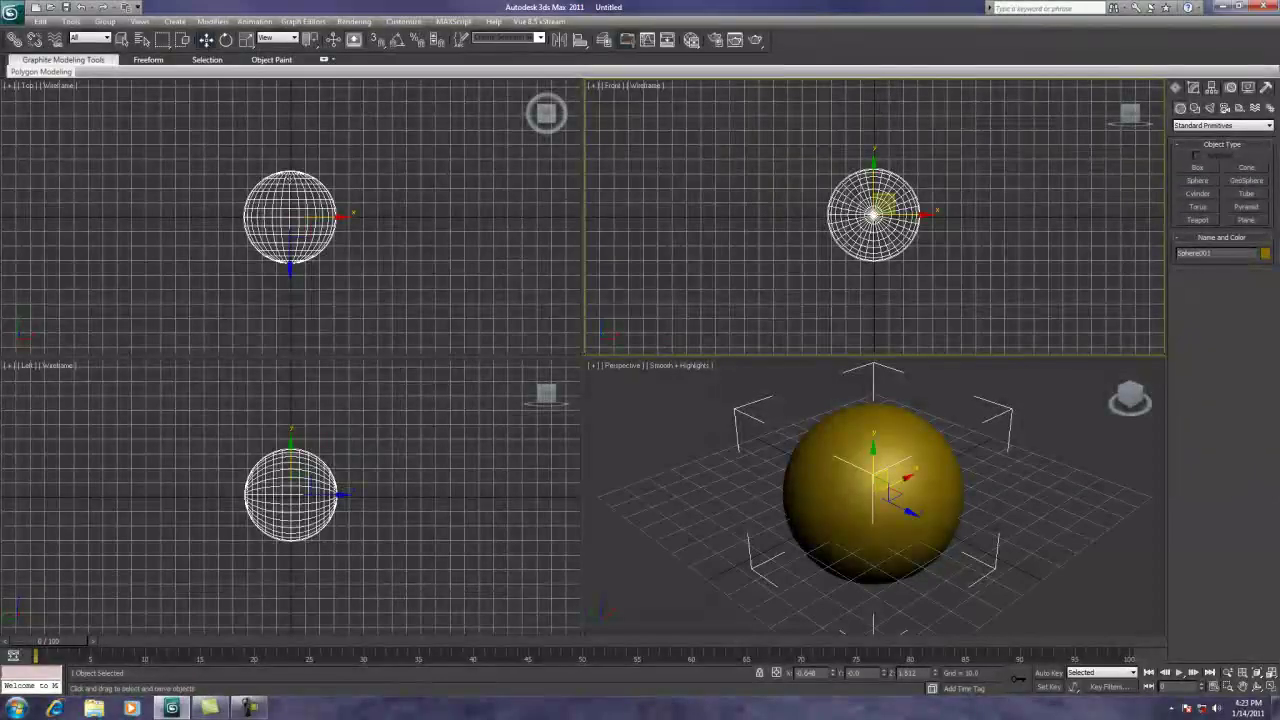
left_click(339, 221)
left_click_drag(340, 216, 452, 217, "shift")
left_click(645, 406)
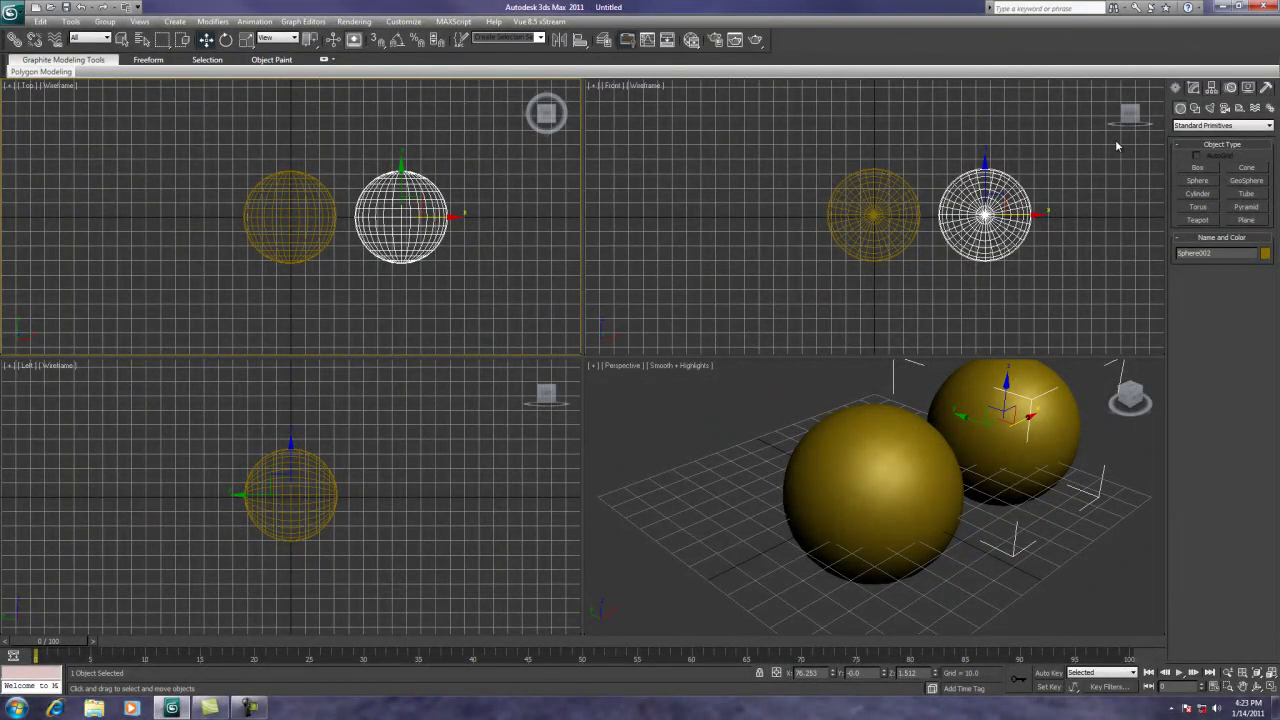
Step: Change the copied sphere's object colour to purple
left_click(1265, 253)
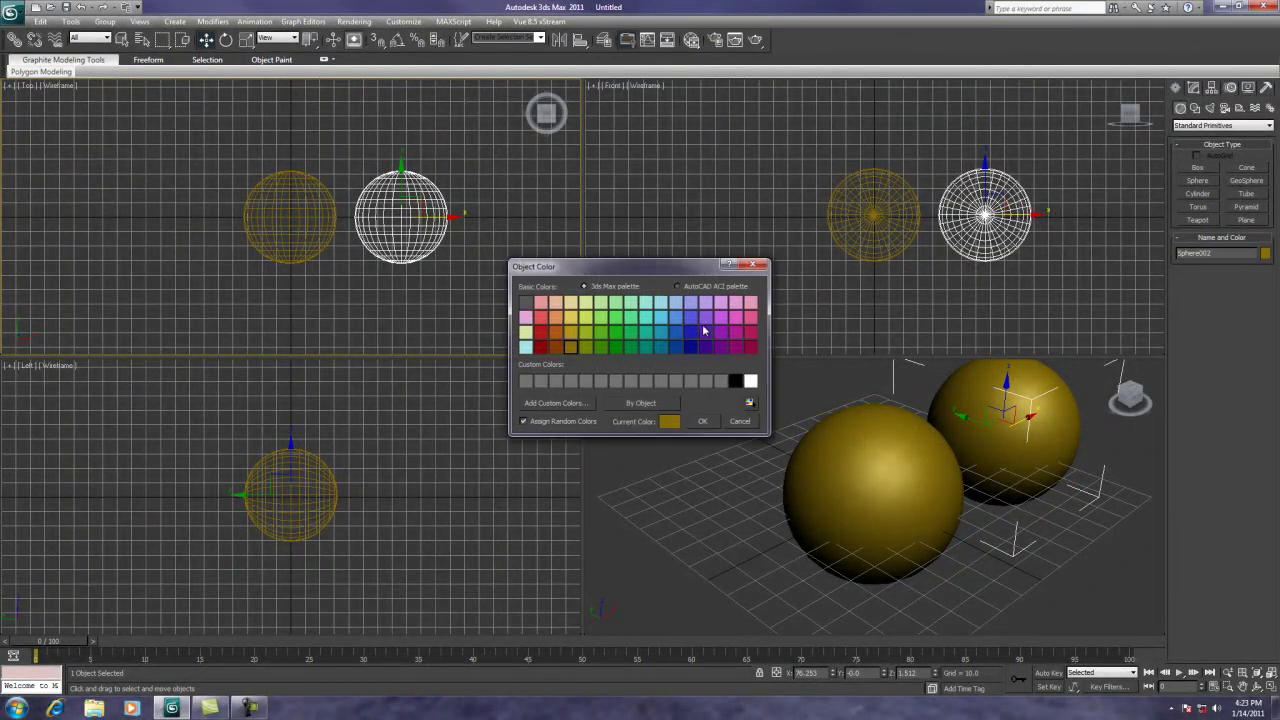
left_click(705, 331)
left_click(704, 421)
Step: Marquee-select both spheres and move them slightly left
left_click(626, 306)
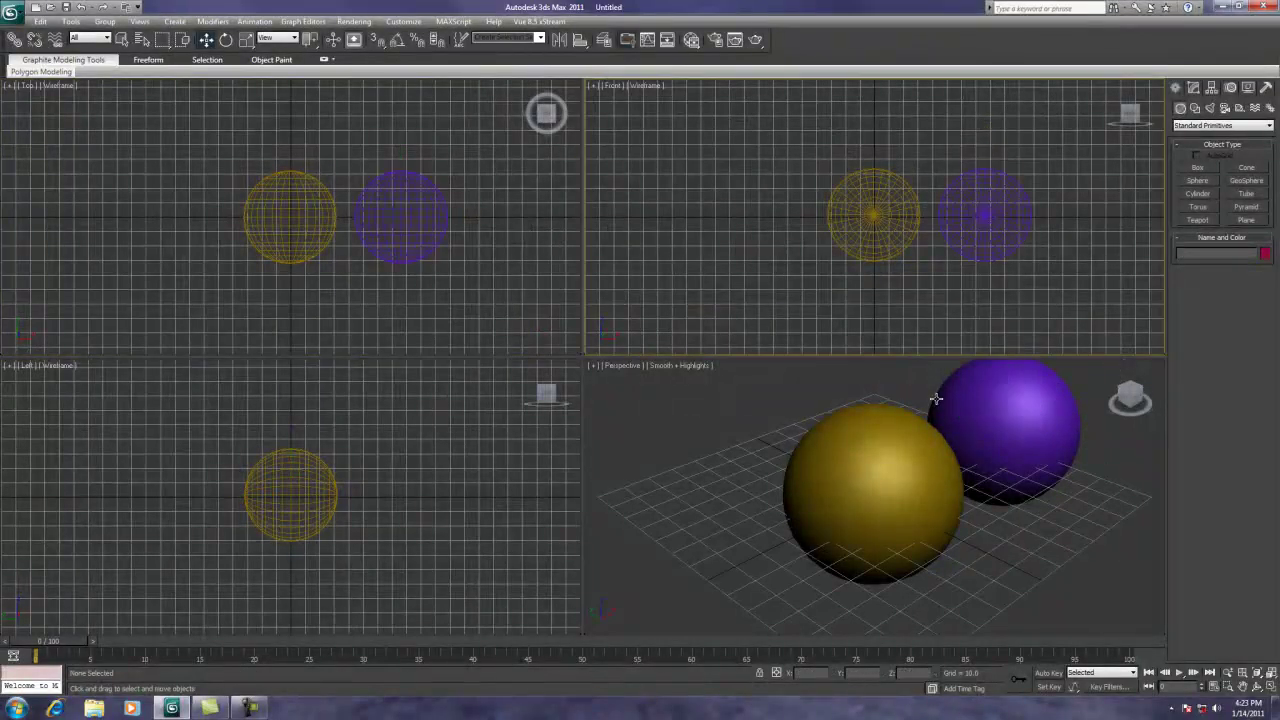
left_click_drag(1015, 150, 830, 258)
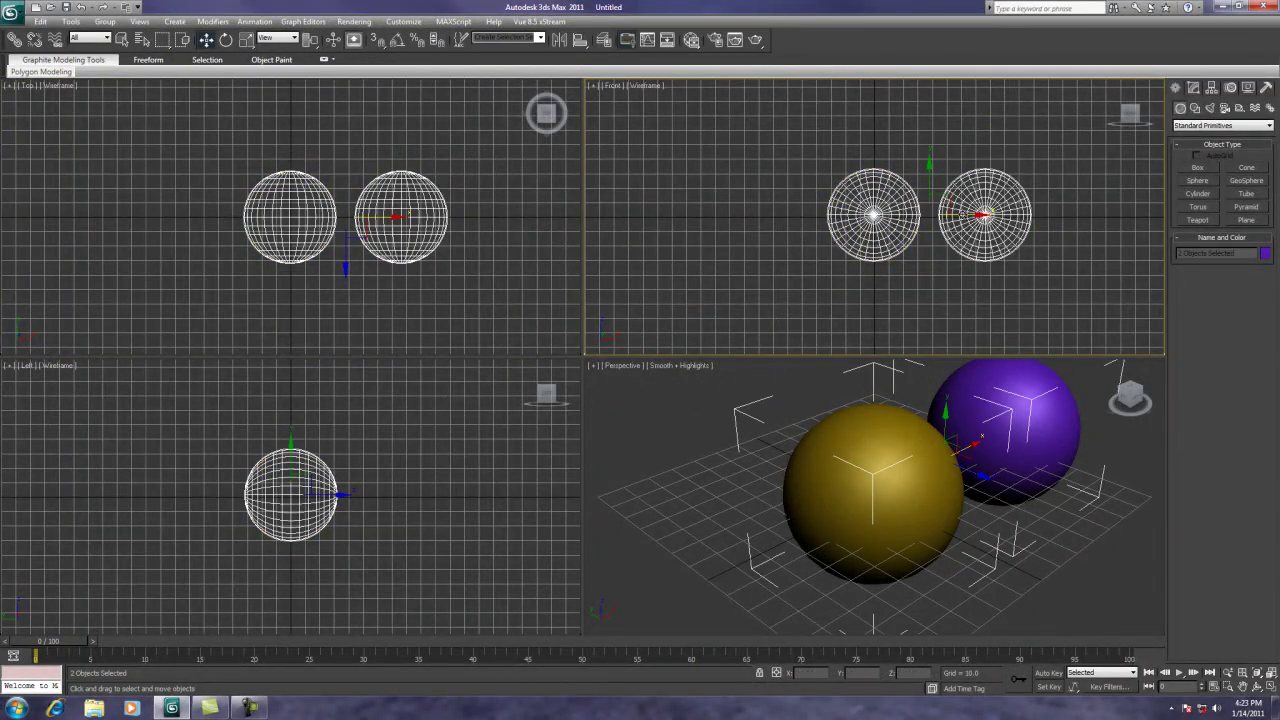
left_click_drag(940, 215, 918, 215)
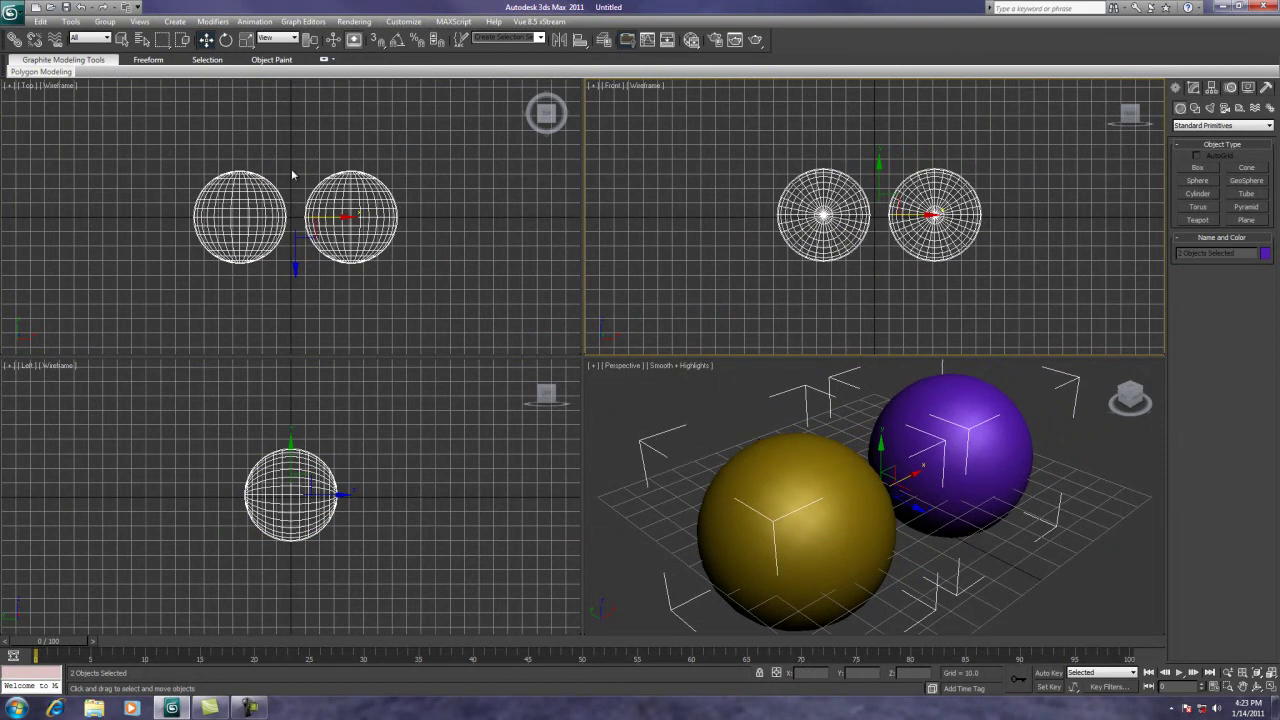
Step: Move the gold sphere further left and the purple sphere to the right
left_click(281, 157)
left_click(224, 177)
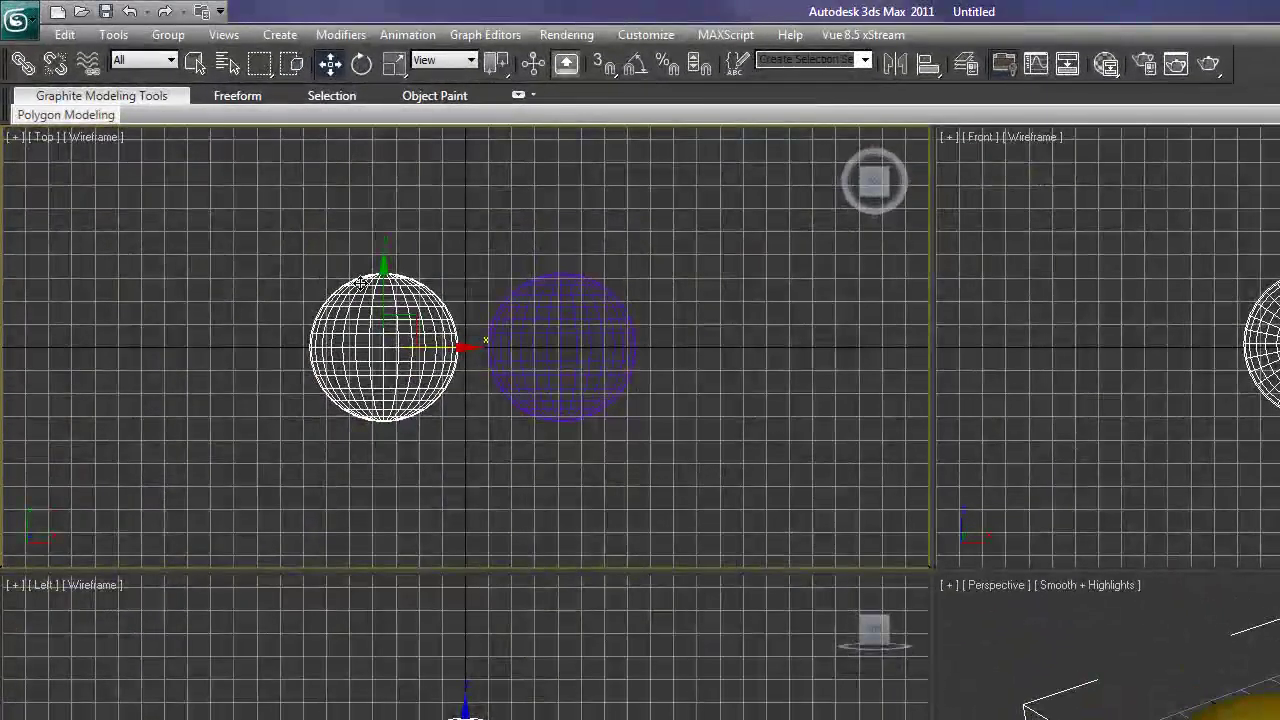
key("q")
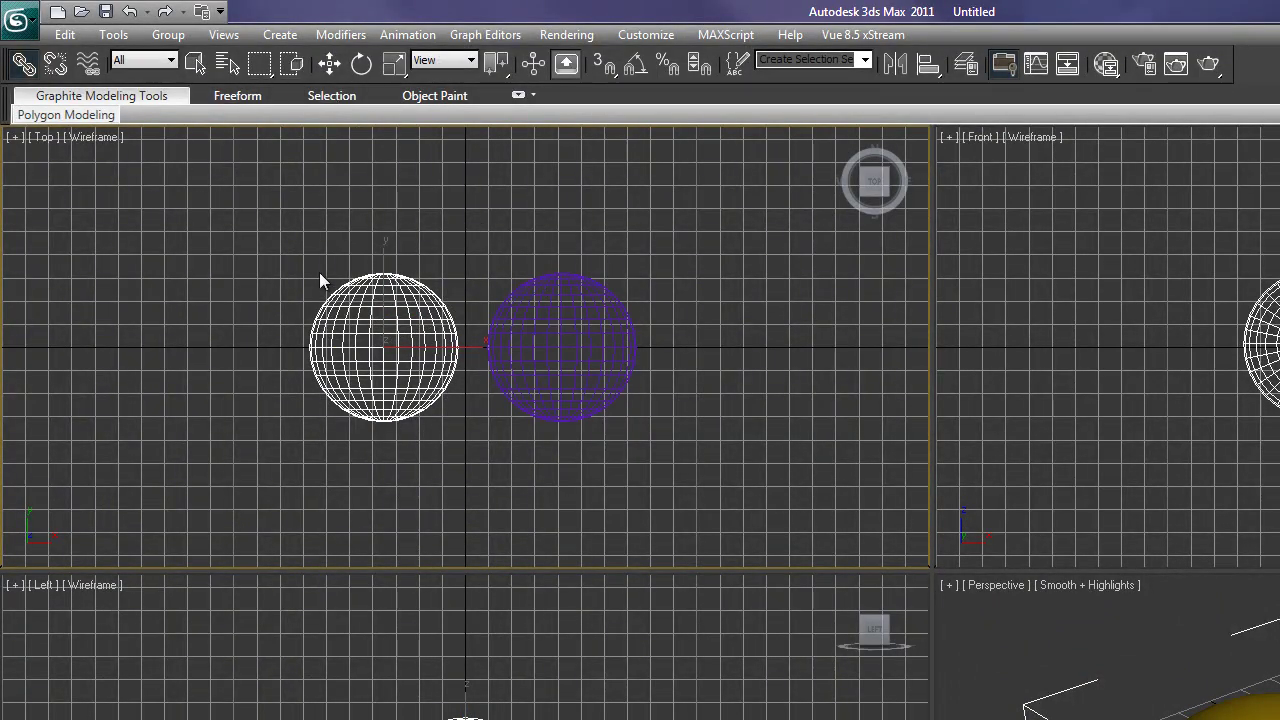
left_click(330, 63)
left_click_drag(463, 343, 434, 338)
left_click(508, 316)
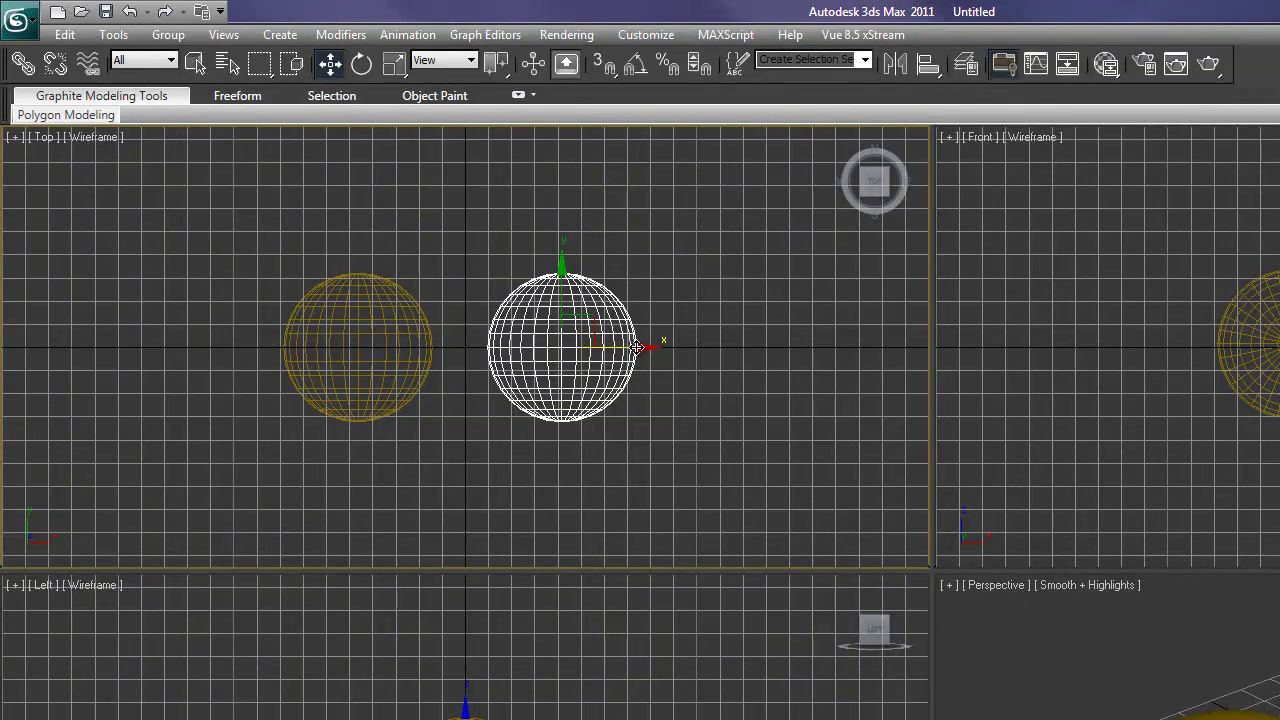
left_click_drag(640, 346, 629, 288)
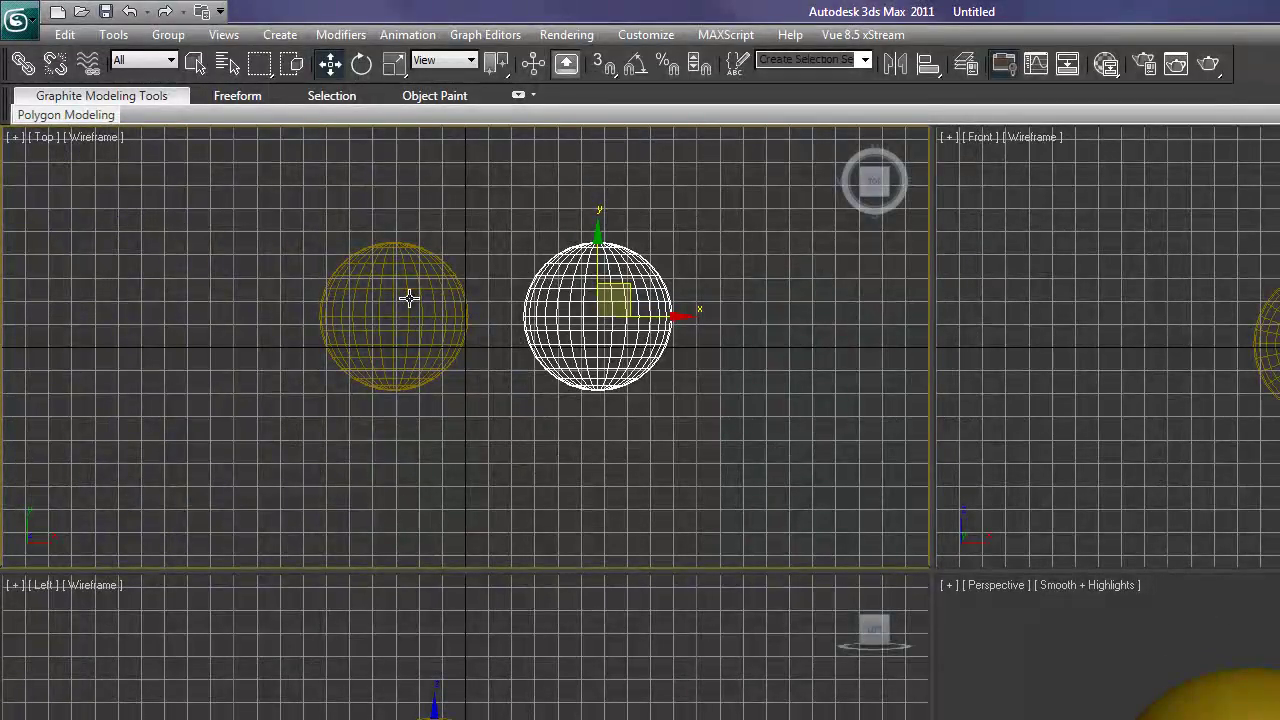
Step: Select both spheres and apply Unlink Selection
left_click(409, 297)
left_click(540, 280)
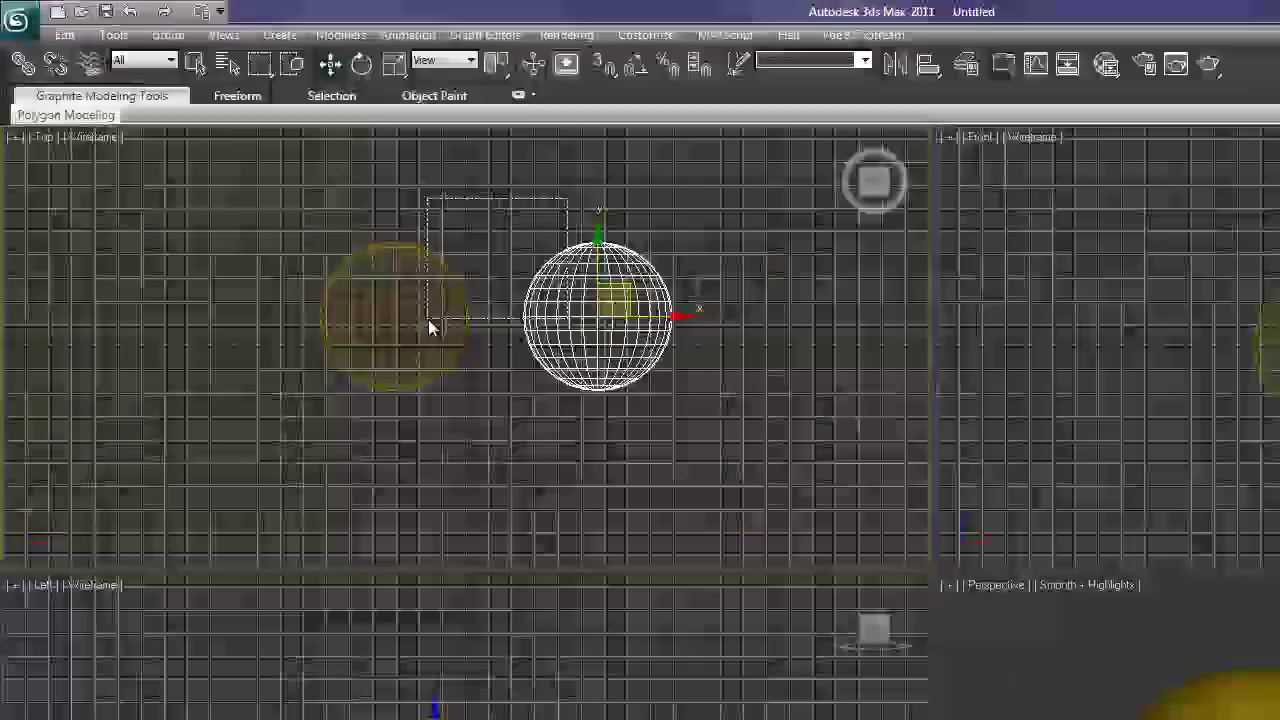
left_click(429, 325, "ctrl")
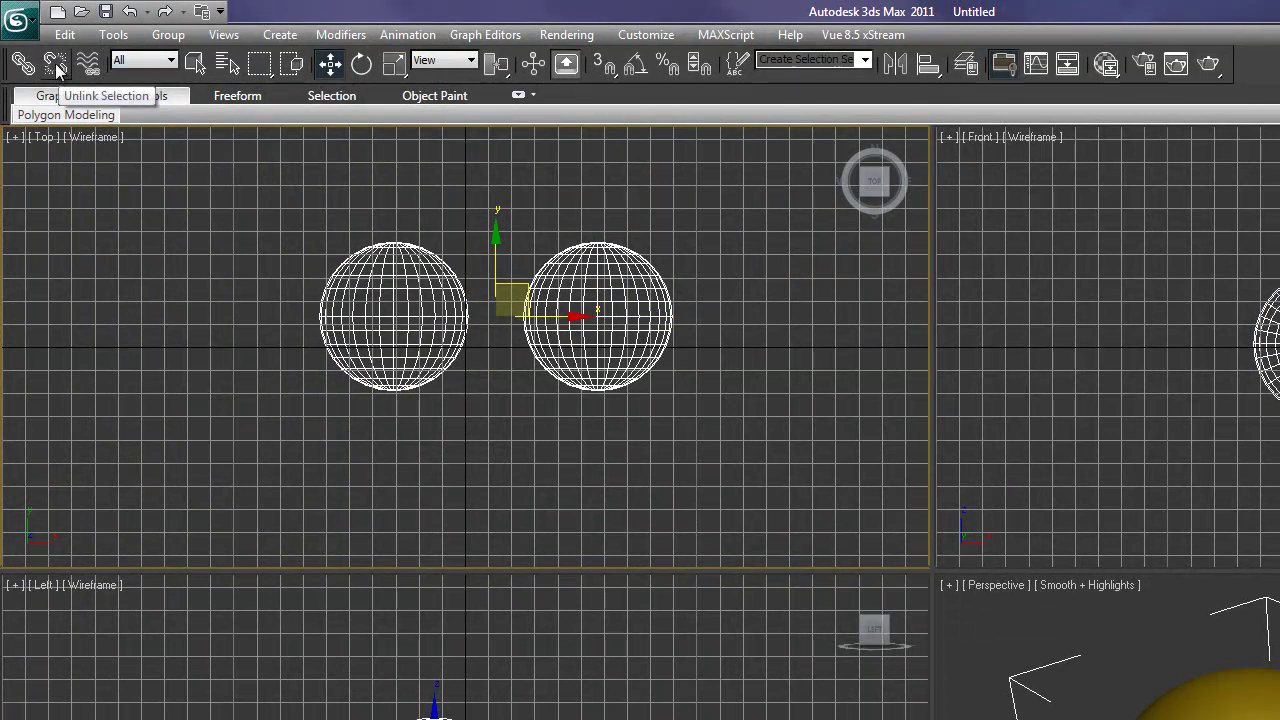
left_click(55, 65)
Step: Move the left sphere down-left and the right sphere upward
left_click(300, 220)
left_click(423, 290)
left_click_drag(423, 290, 408, 358)
left_click(605, 285)
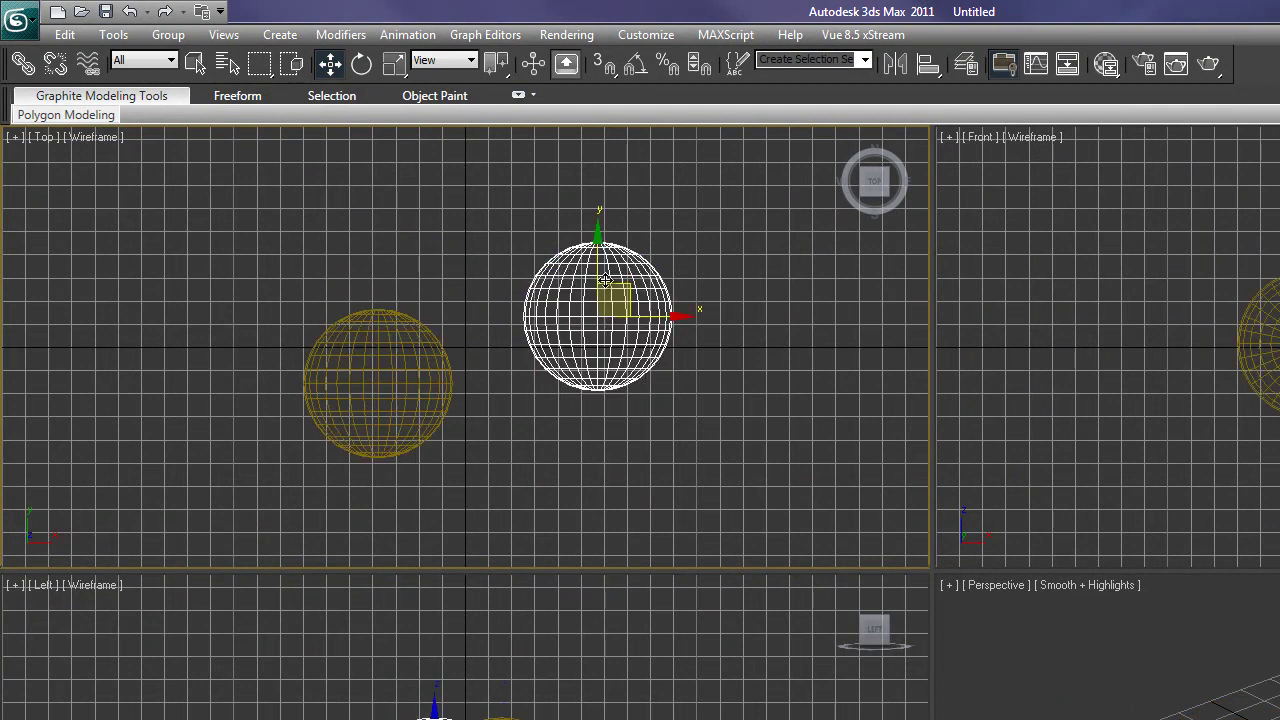
left_click_drag(607, 282, 618, 270)
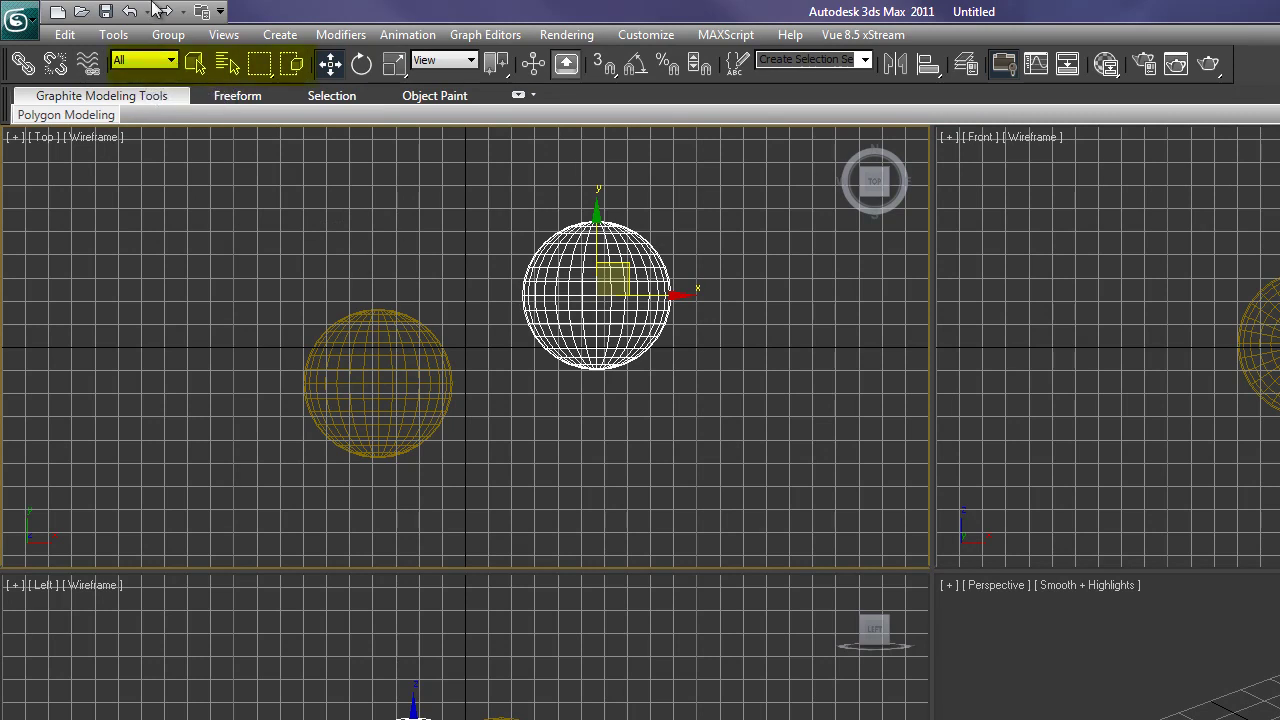
left_click(172, 61)
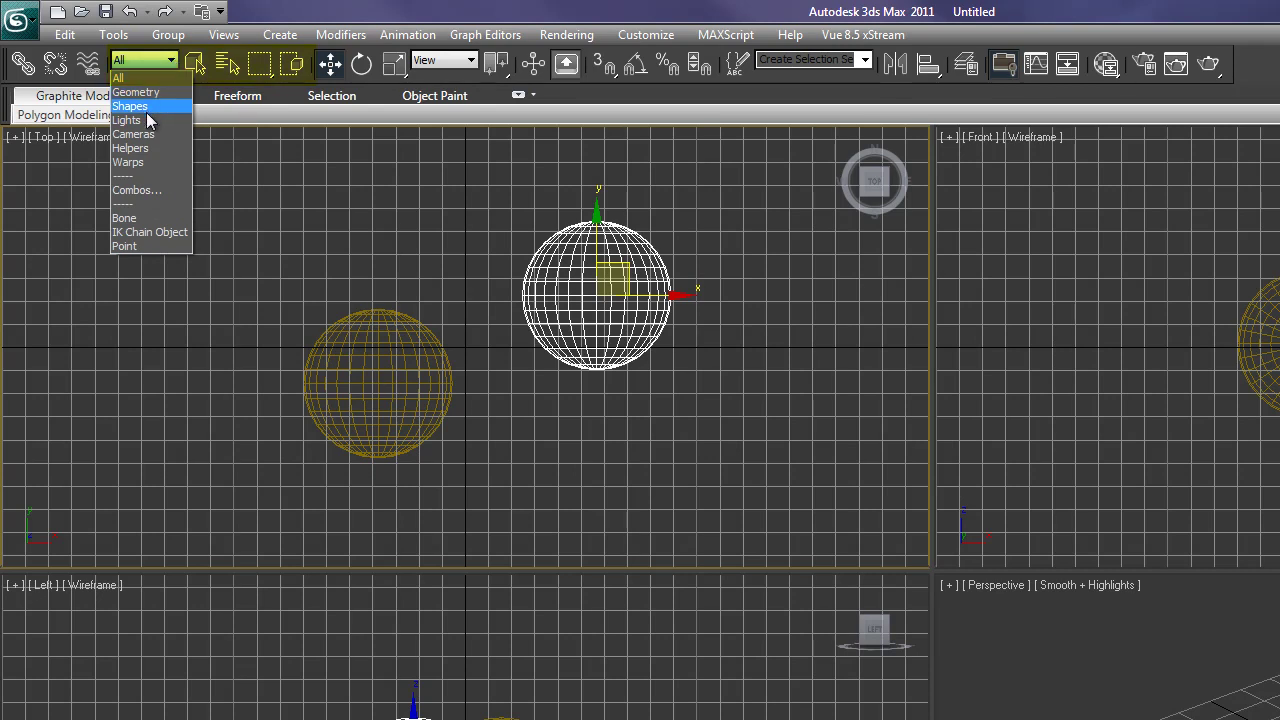
left_click(142, 108)
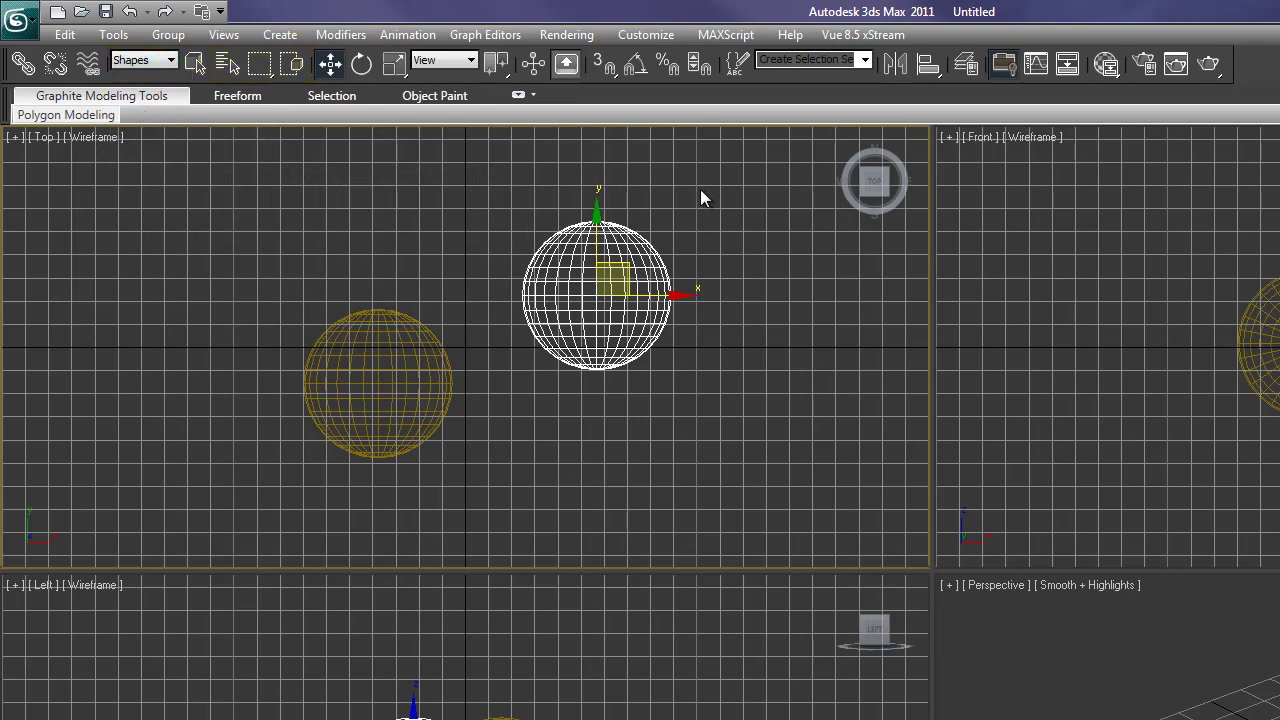
left_click(630, 280)
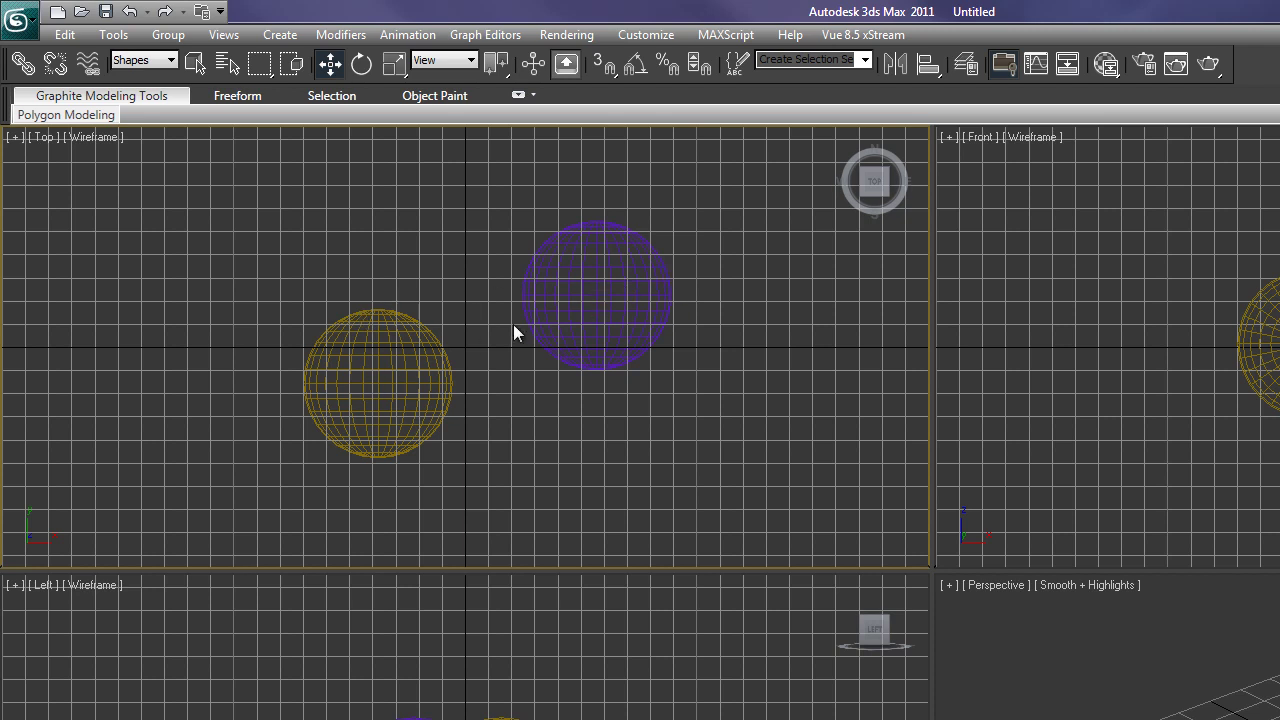
left_click(171, 61)
left_click(147, 94)
left_click(150, 60)
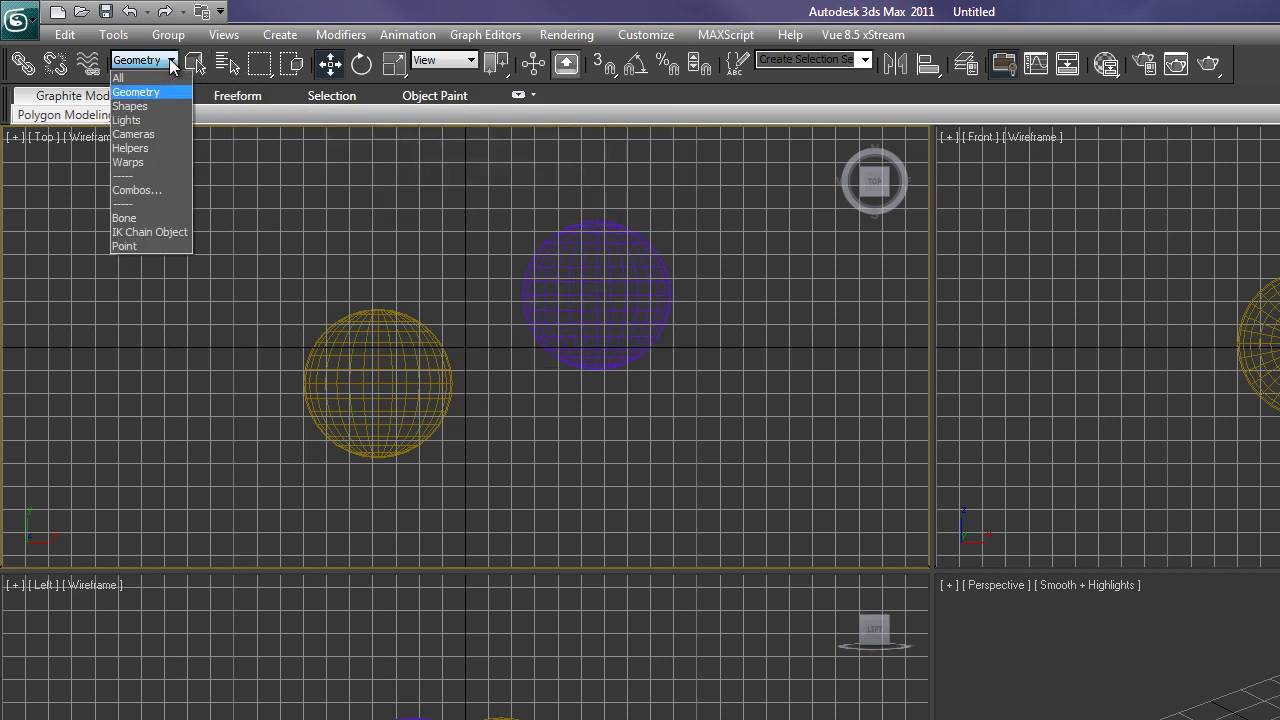
left_click(136, 77)
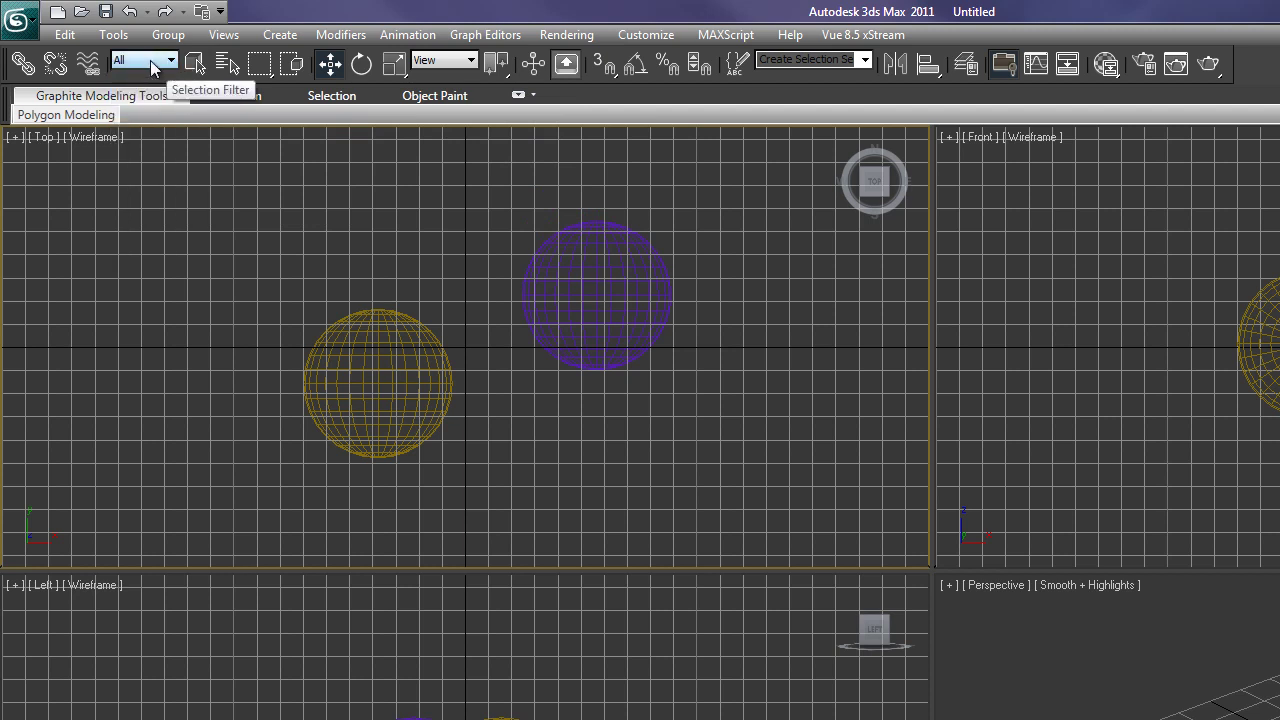
Step: Click each sphere to test selection, then open Select From Scene listing Sphere001 and Sphere002
left_click(196, 63)
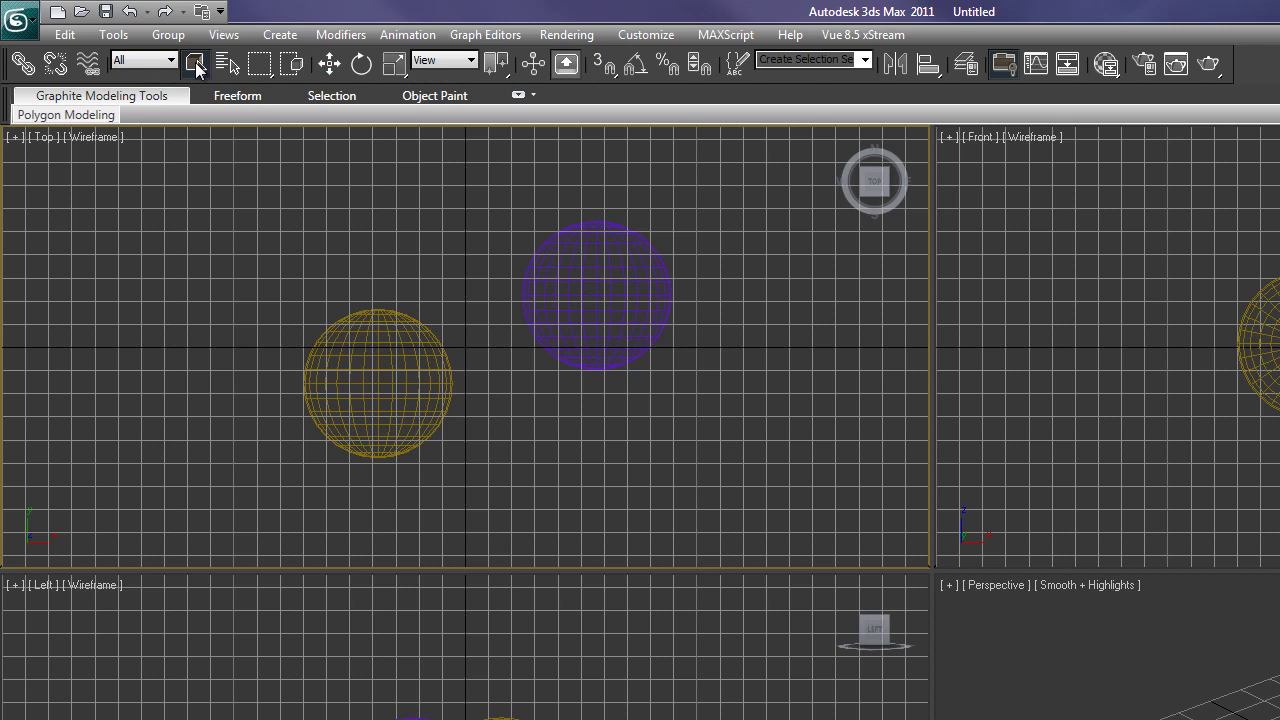
left_click(557, 249)
left_click(429, 354)
left_click(566, 287)
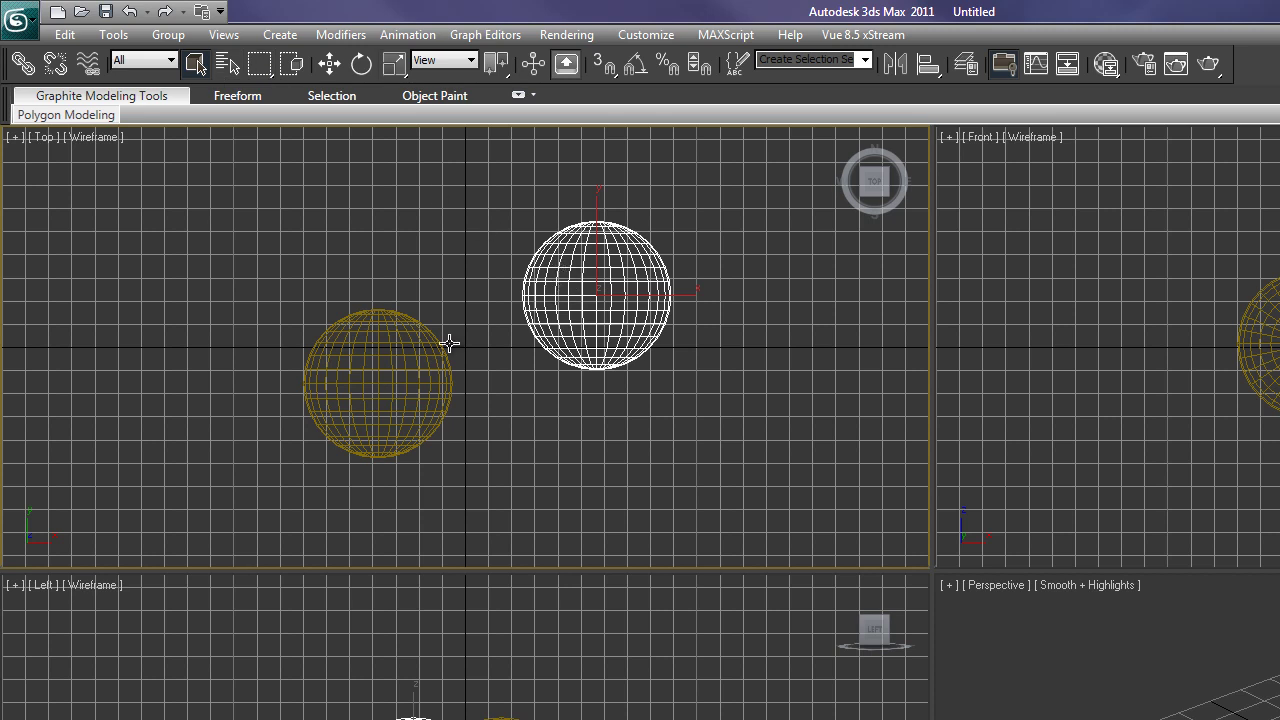
left_click(373, 318)
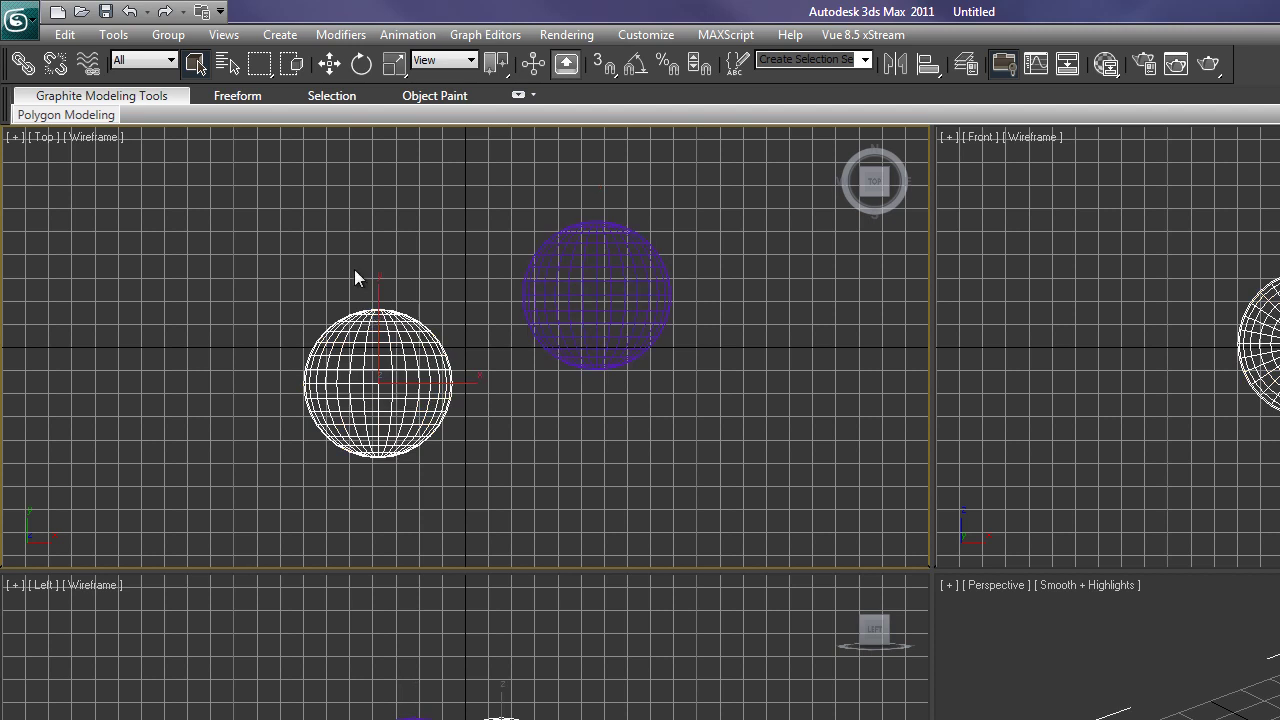
left_click(227, 66)
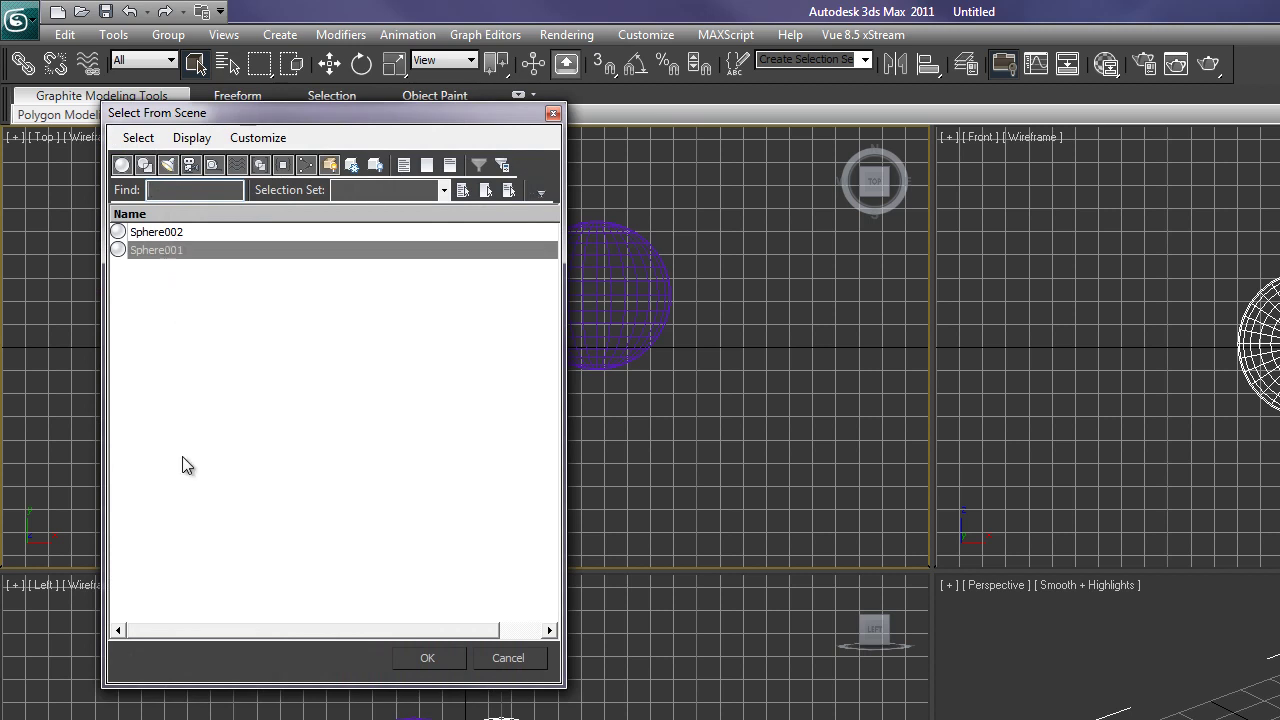
Step: Choose Sphere002 in the Select From Scene list and confirm with OK
left_click(150, 232)
left_click(152, 252)
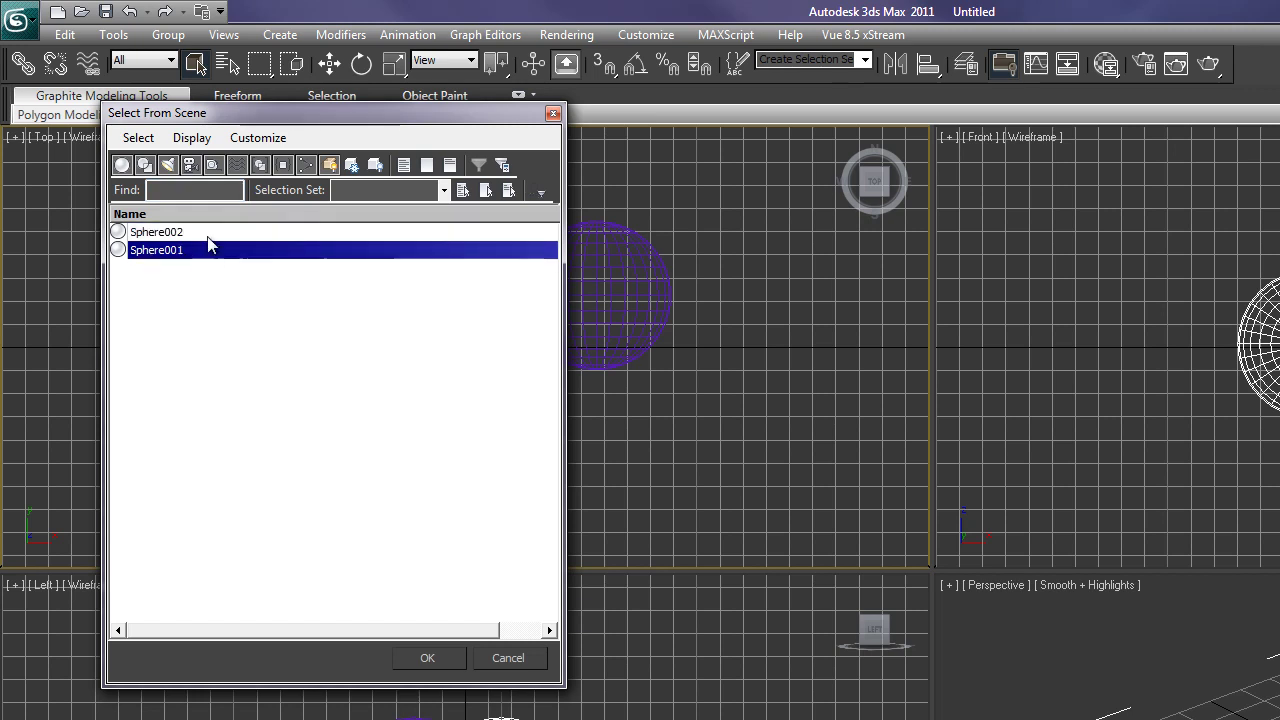
left_click(149, 235)
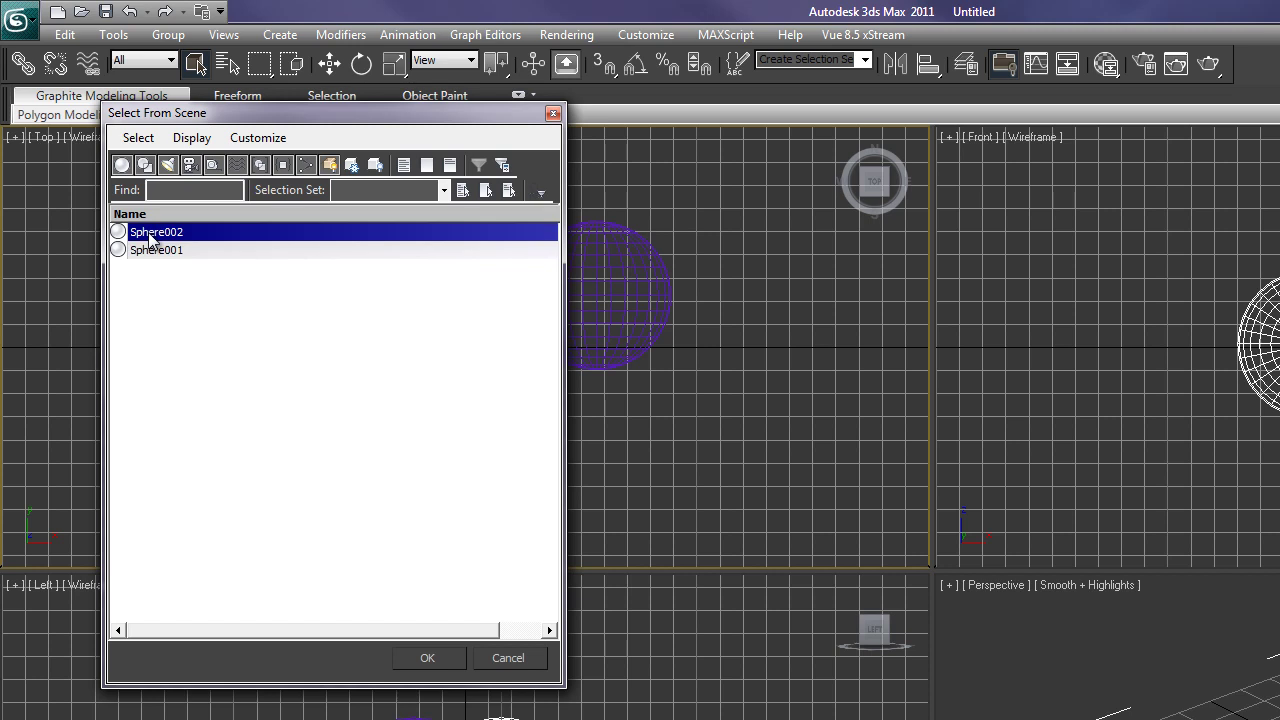
left_click(427, 657)
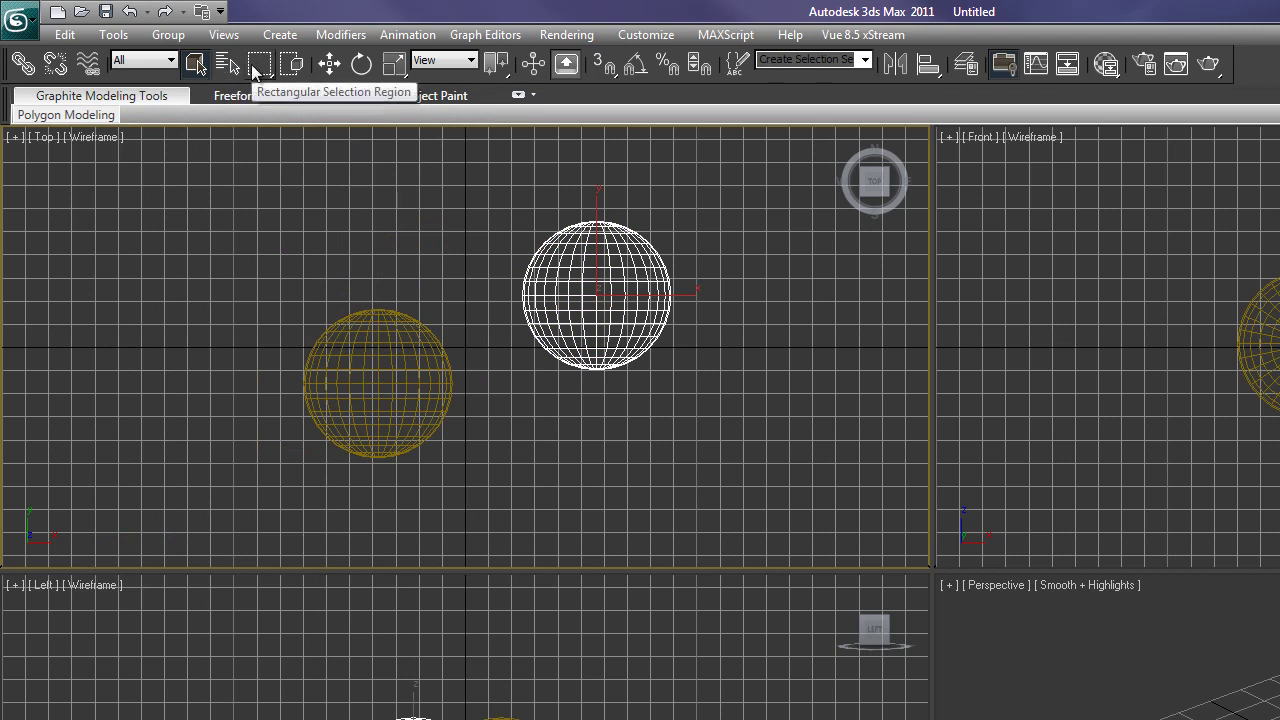
left_click(663, 211)
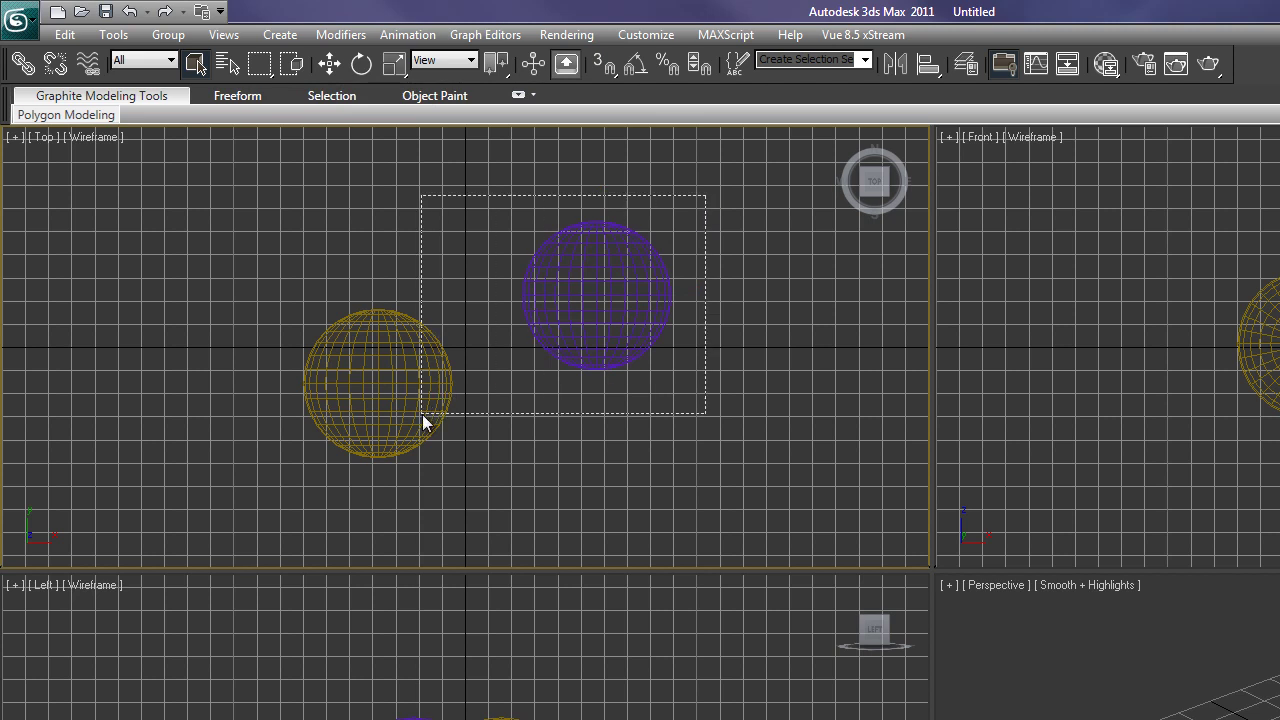
left_click_drag(421, 415, 422, 416)
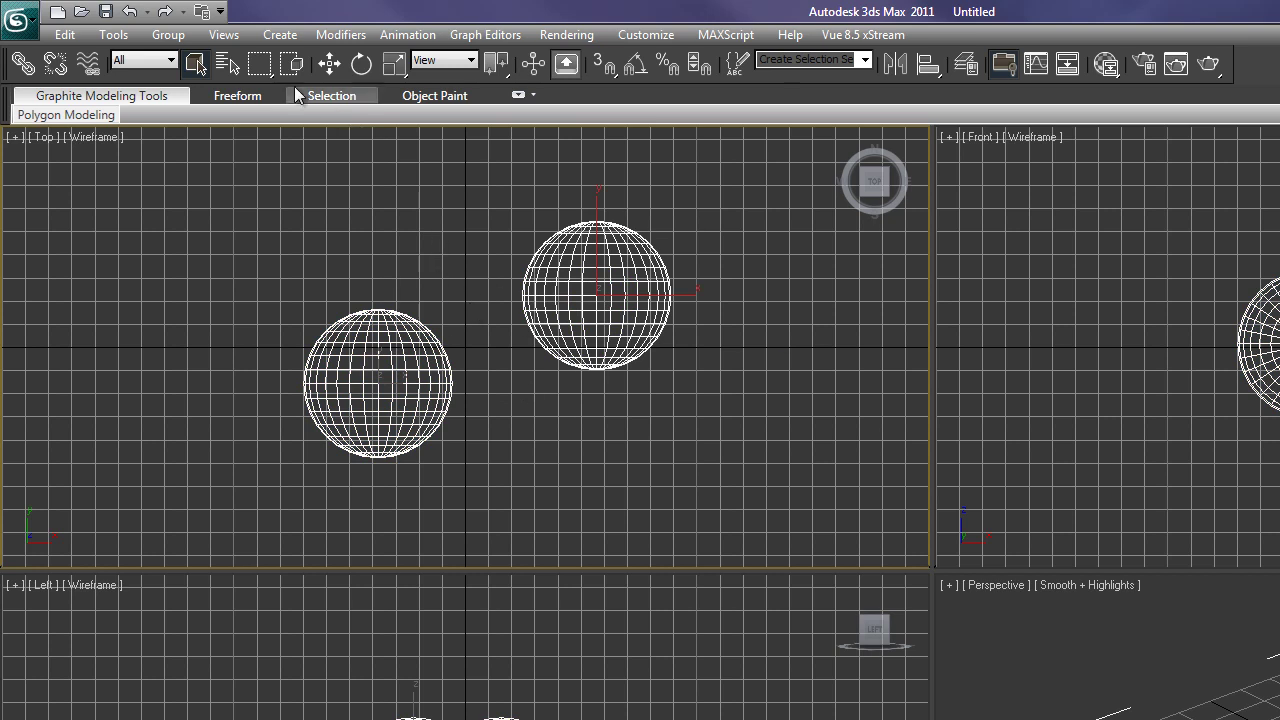
left_click_drag(270, 72, 278, 90)
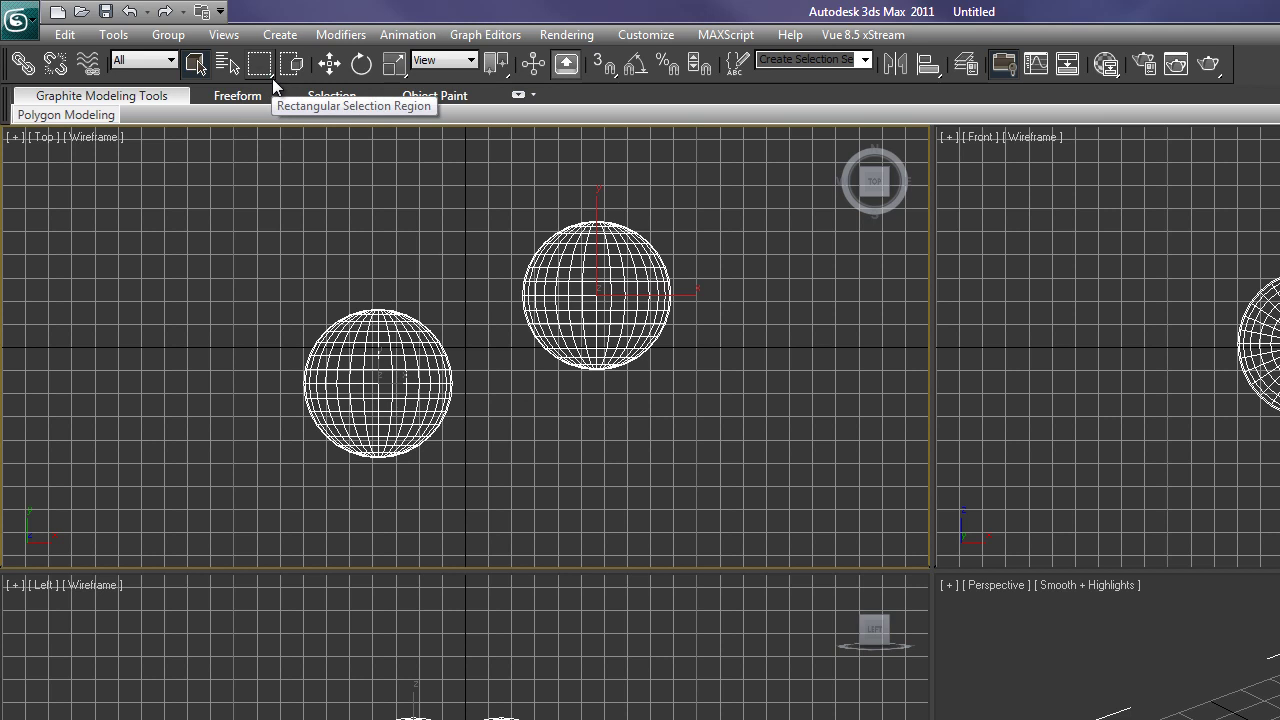
left_click_drag(271, 75, 269, 72)
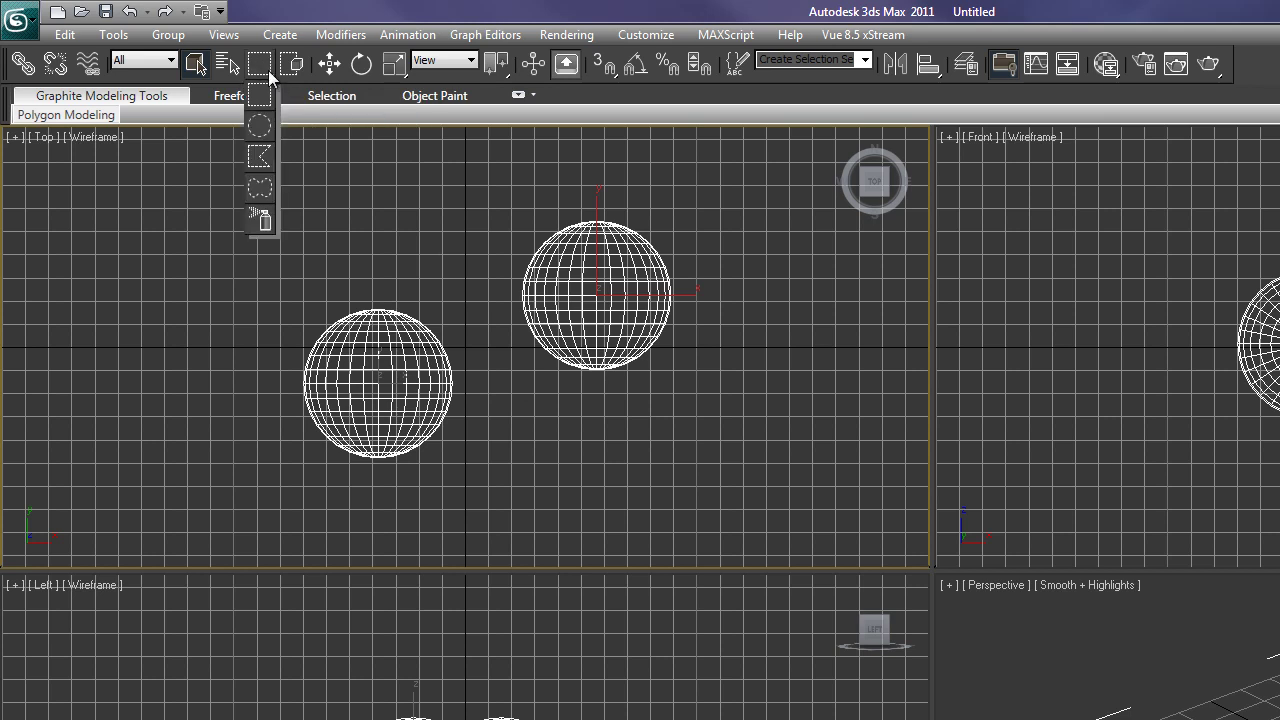
left_click_drag(259, 135, 259, 130)
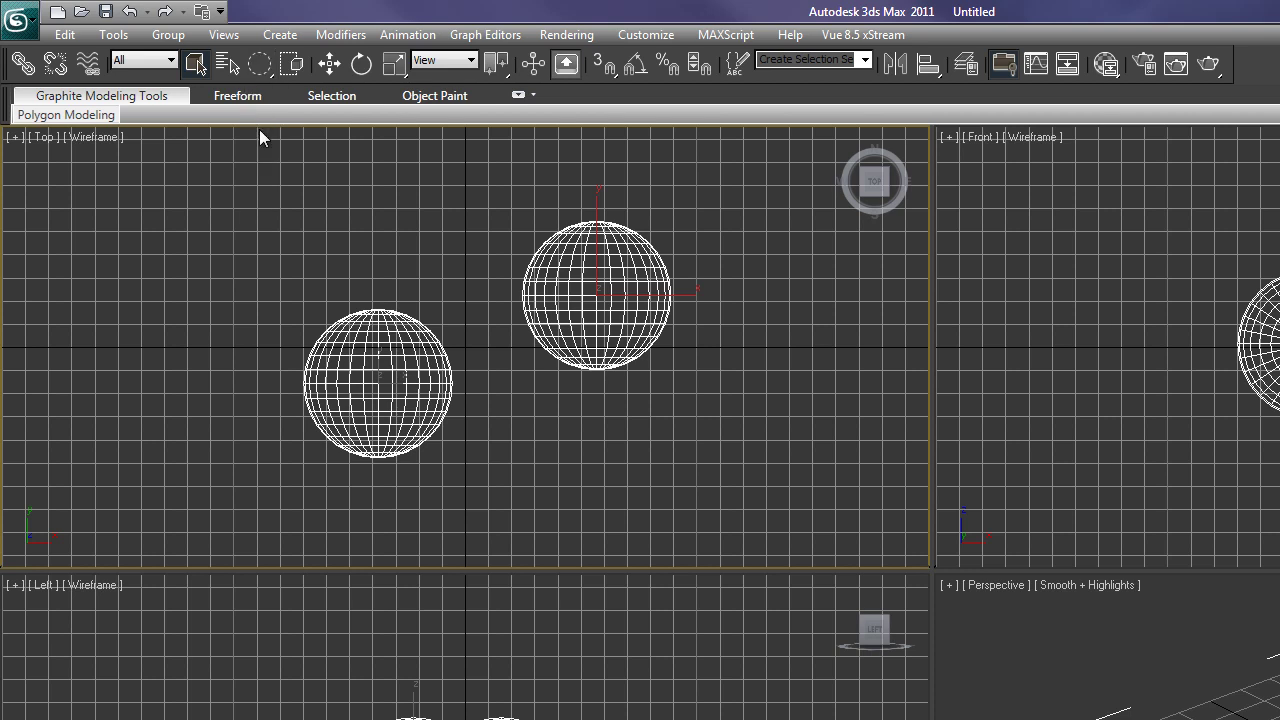
left_click(598, 300)
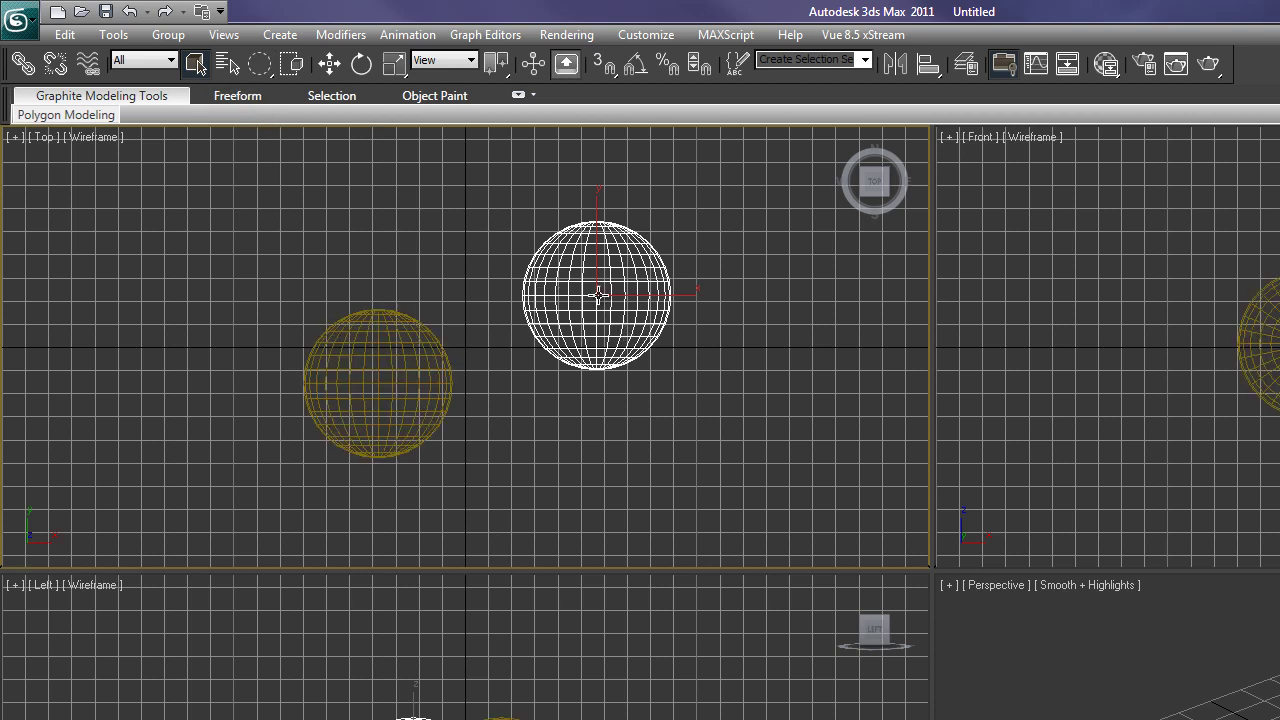
left_click_drag(690, 210, 703, 262)
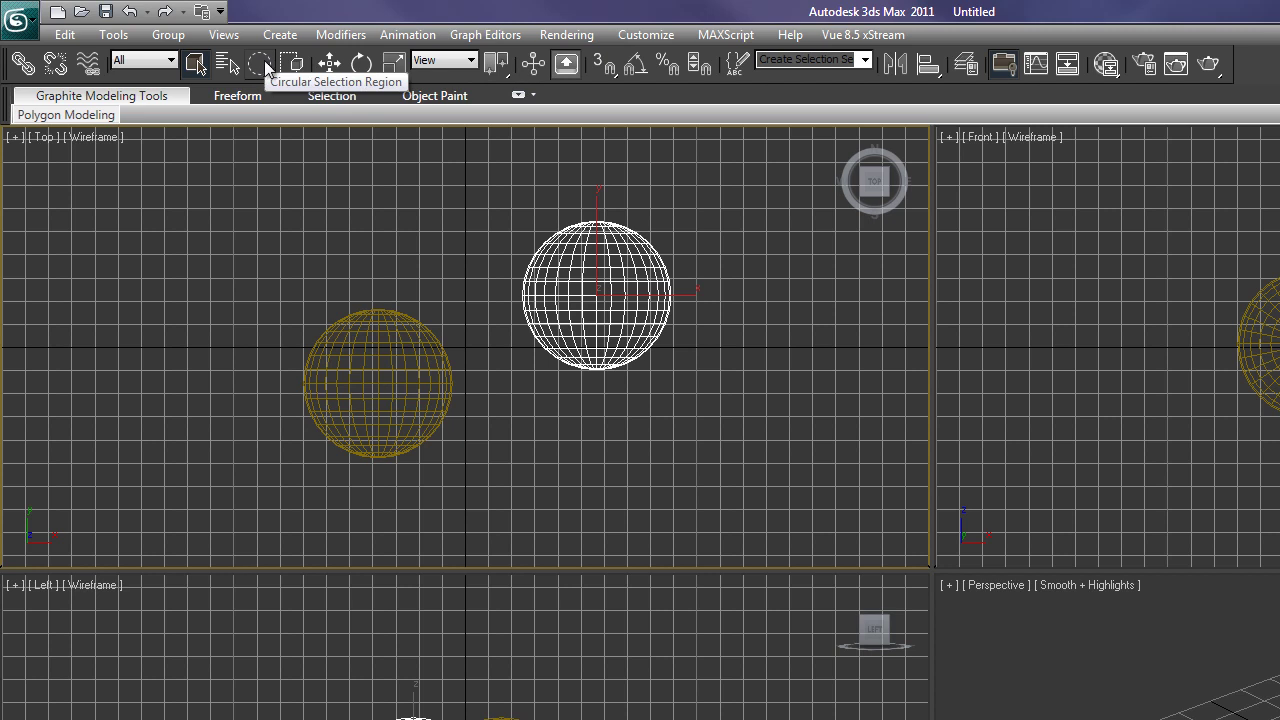
left_click_drag(264, 60, 265, 96)
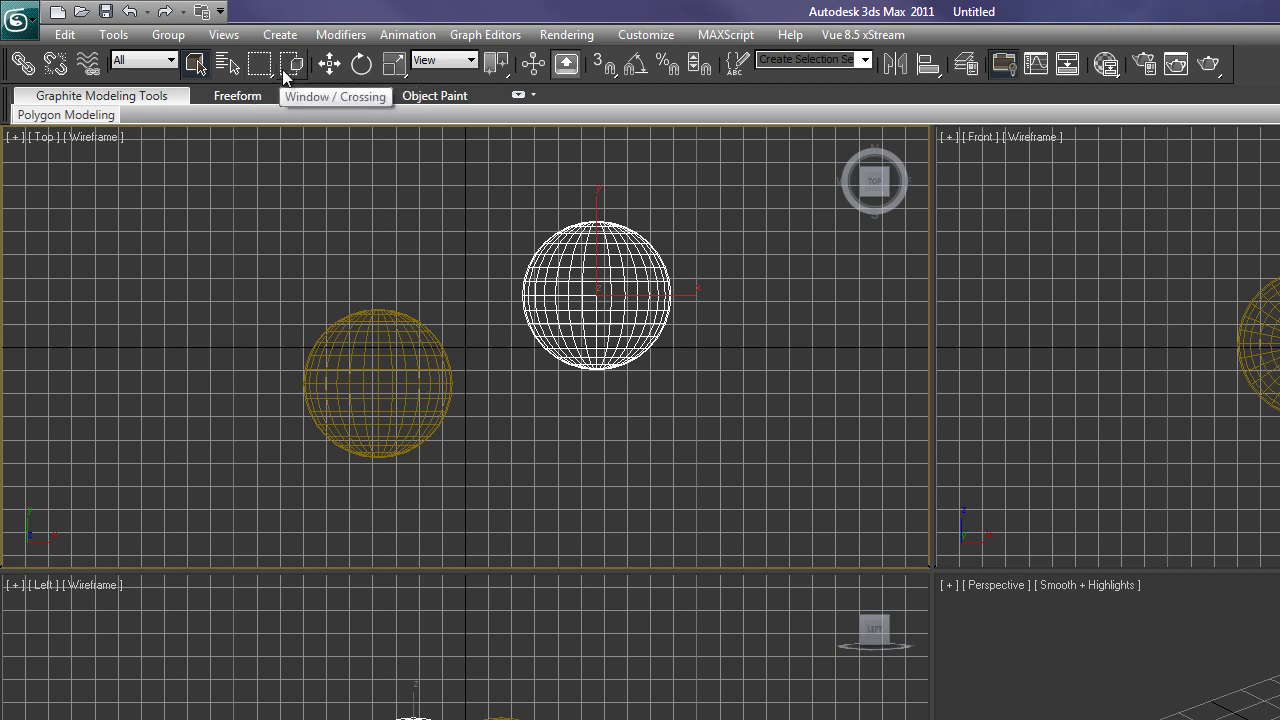
Step: Try crossing and window region selections on the purple sphere, then restore default region selection
left_click(298, 64)
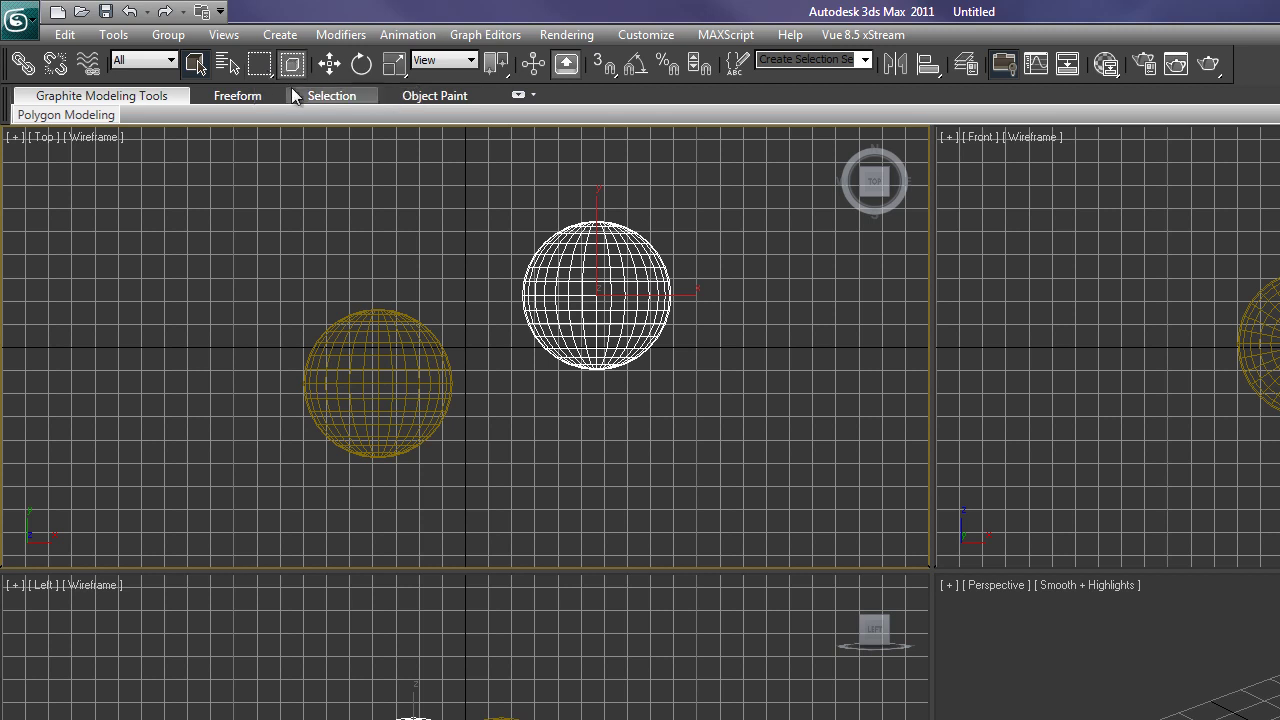
left_click(716, 247)
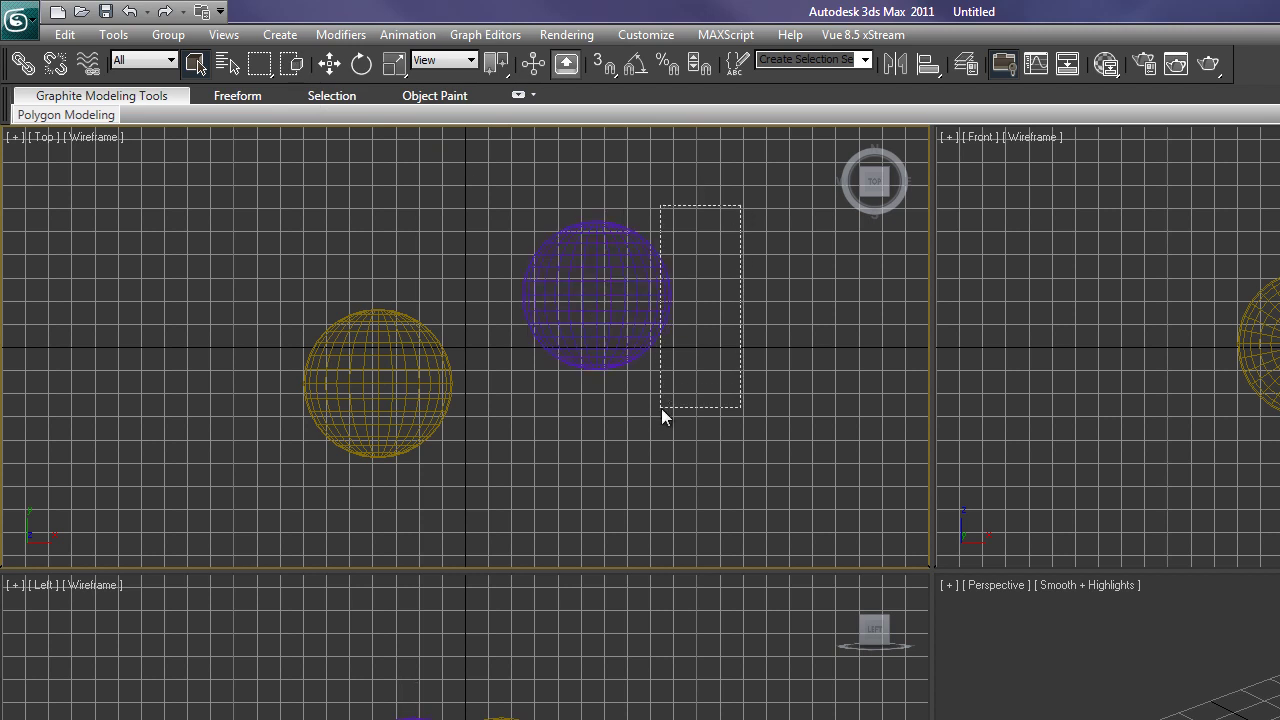
left_click_drag(661, 408, 661, 408)
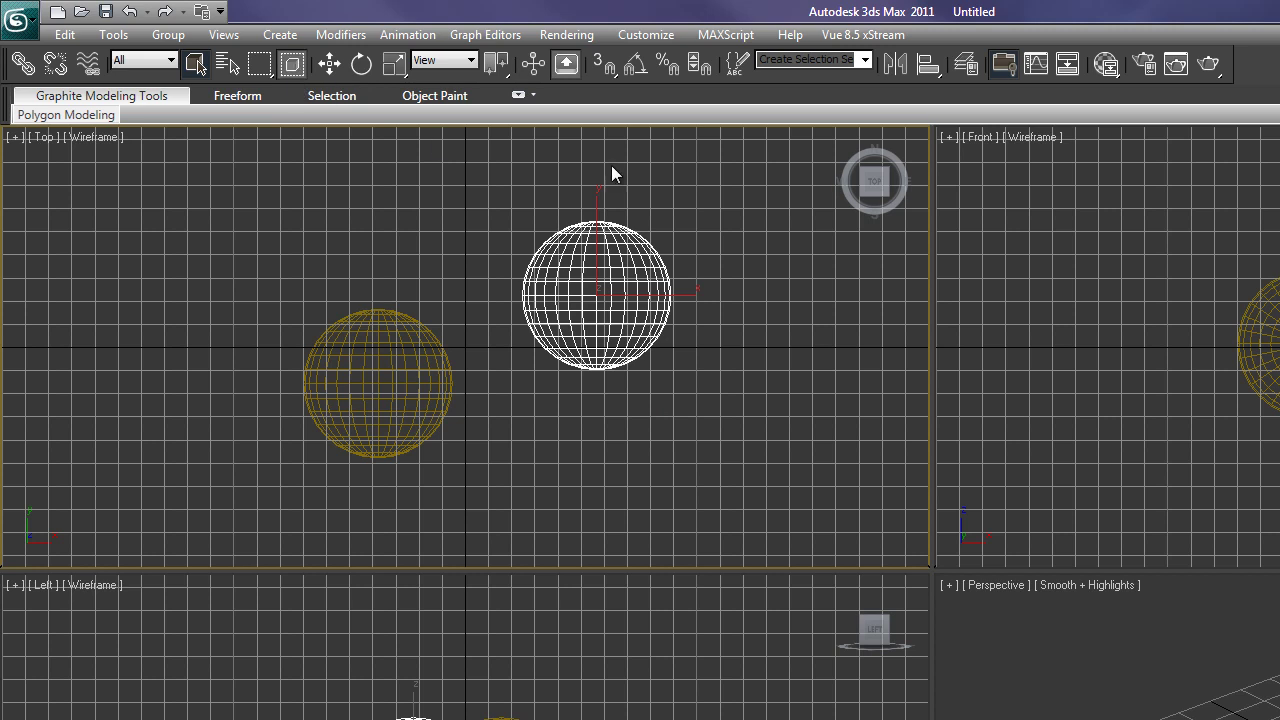
left_click(720, 215)
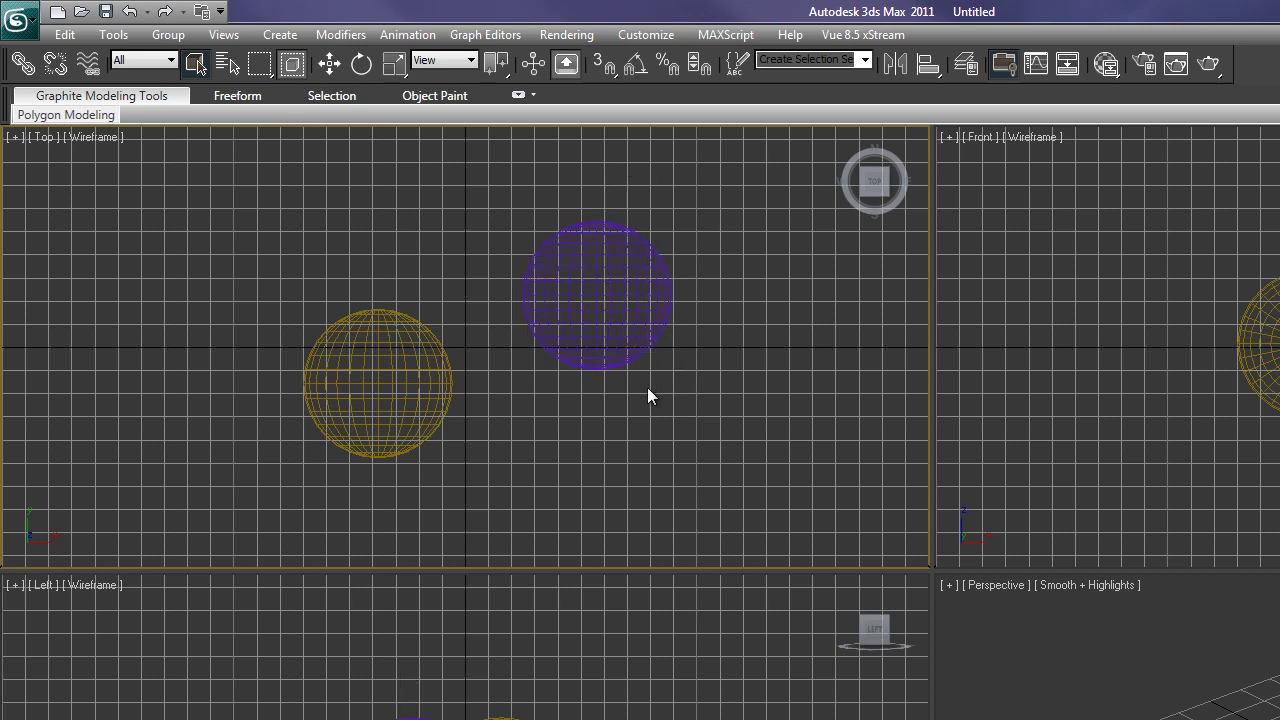
left_click_drag(691, 190, 503, 418)
left_click(671, 233)
left_click(294, 70)
Step: Use the Move gizmo's Y, X and XY handles to place the purple sphere right of the gold sphere
left_click(330, 64)
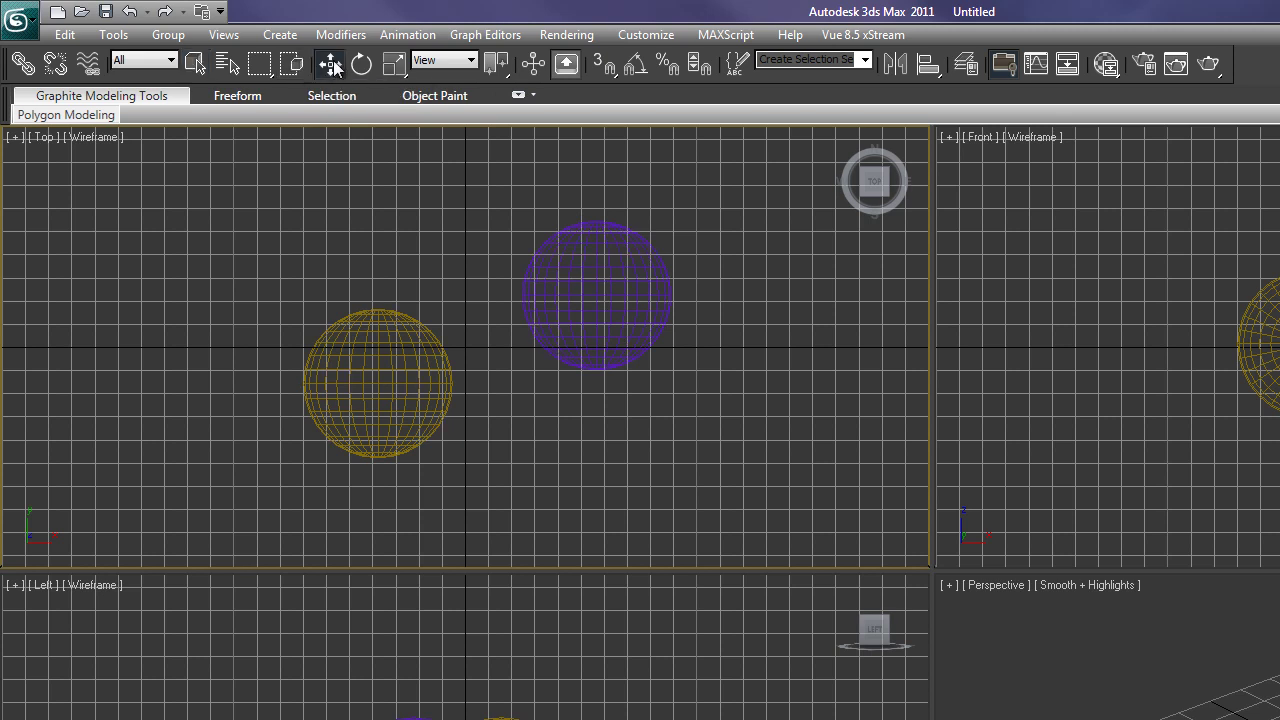
left_click(580, 266)
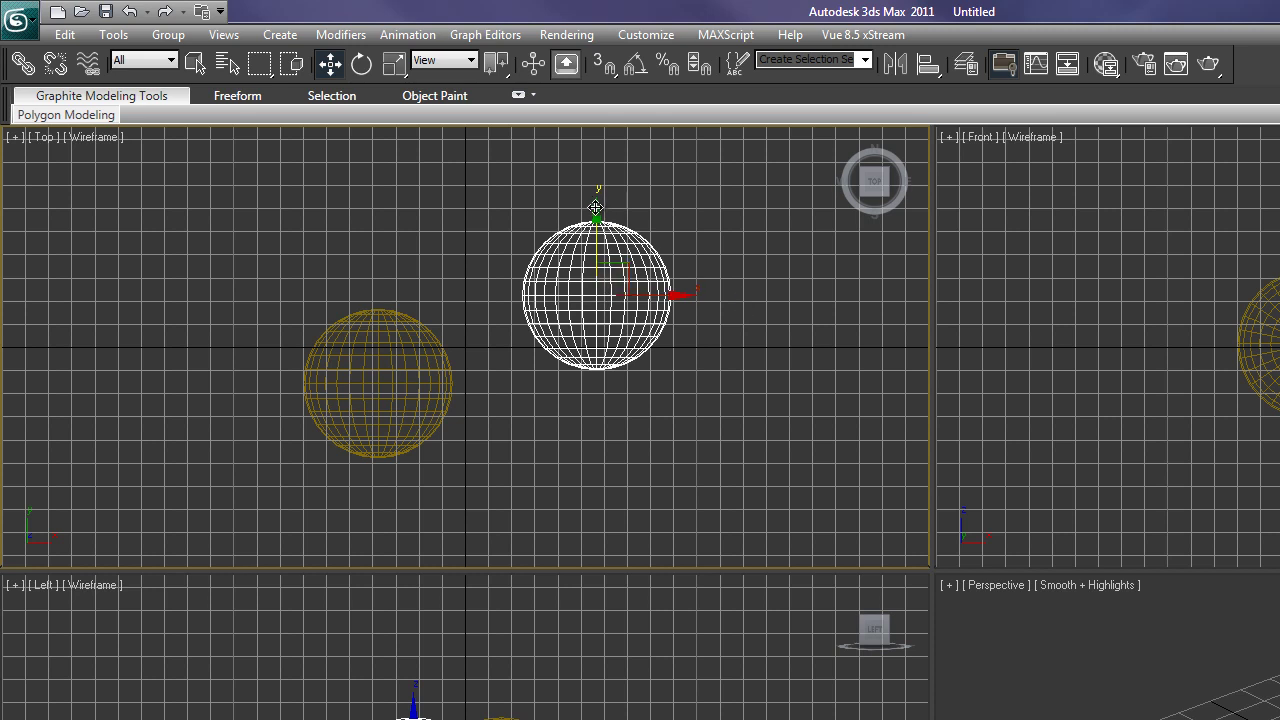
left_click_drag(597, 215, 534, 263)
left_click_drag(670, 343, 708, 352)
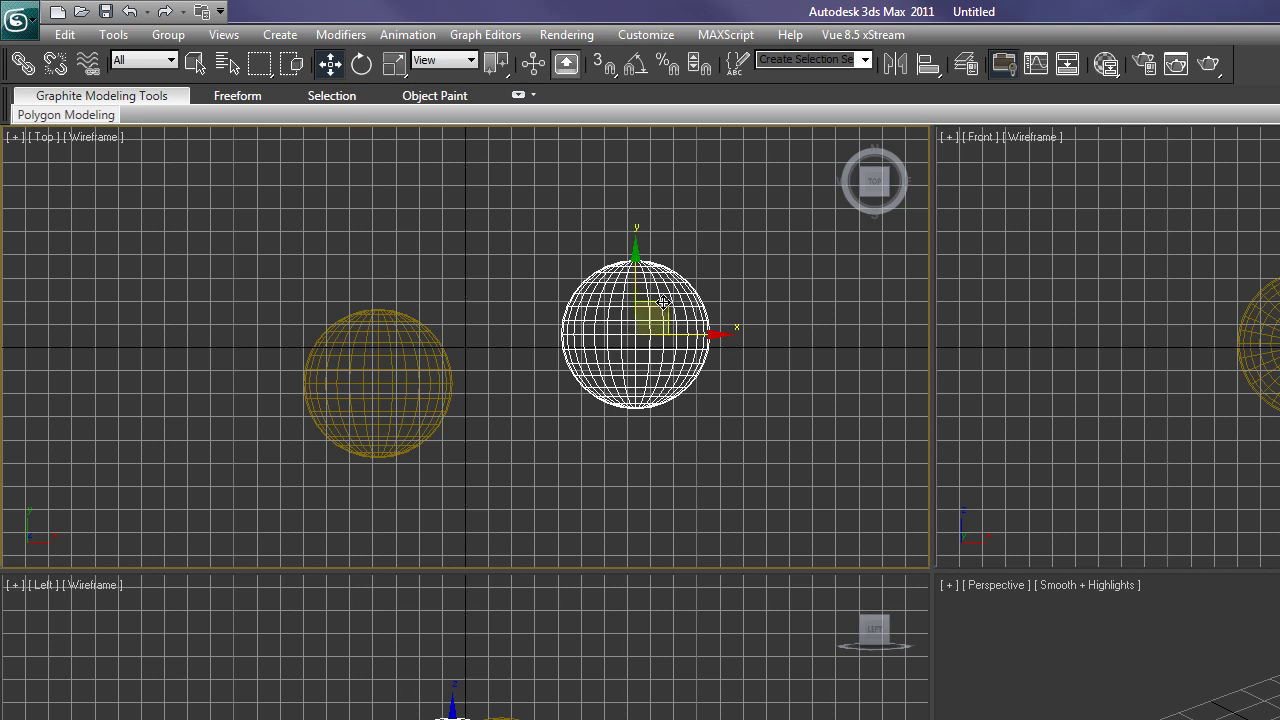
left_click_drag(662, 302, 598, 360)
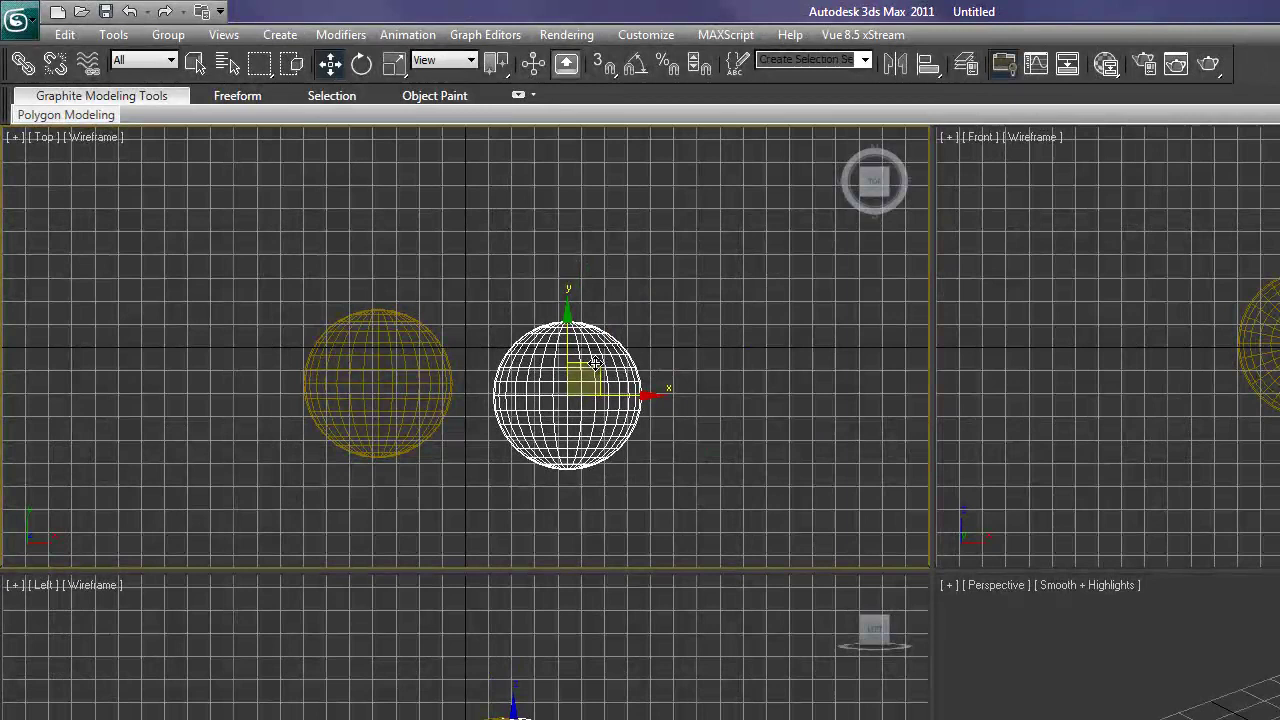
left_click(728, 328)
left_click(581, 440)
left_click_drag(676, 265, 337, 477)
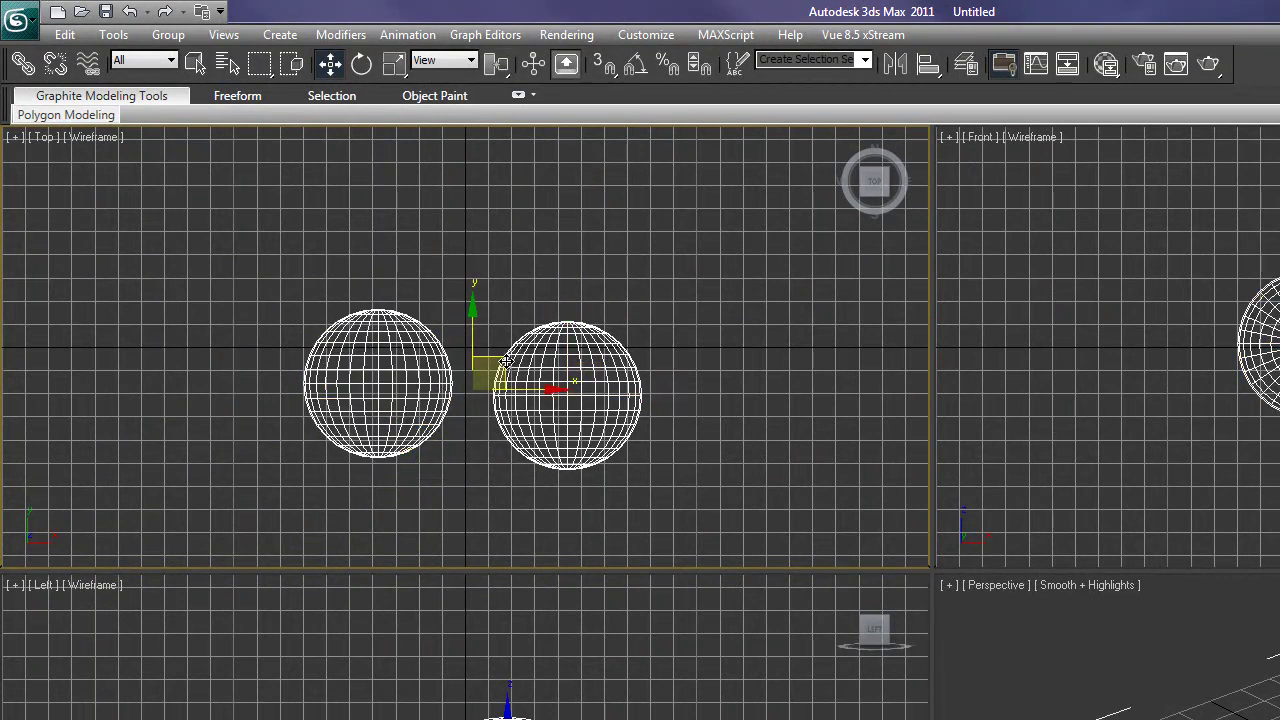
left_click(666, 346)
left_click(594, 368)
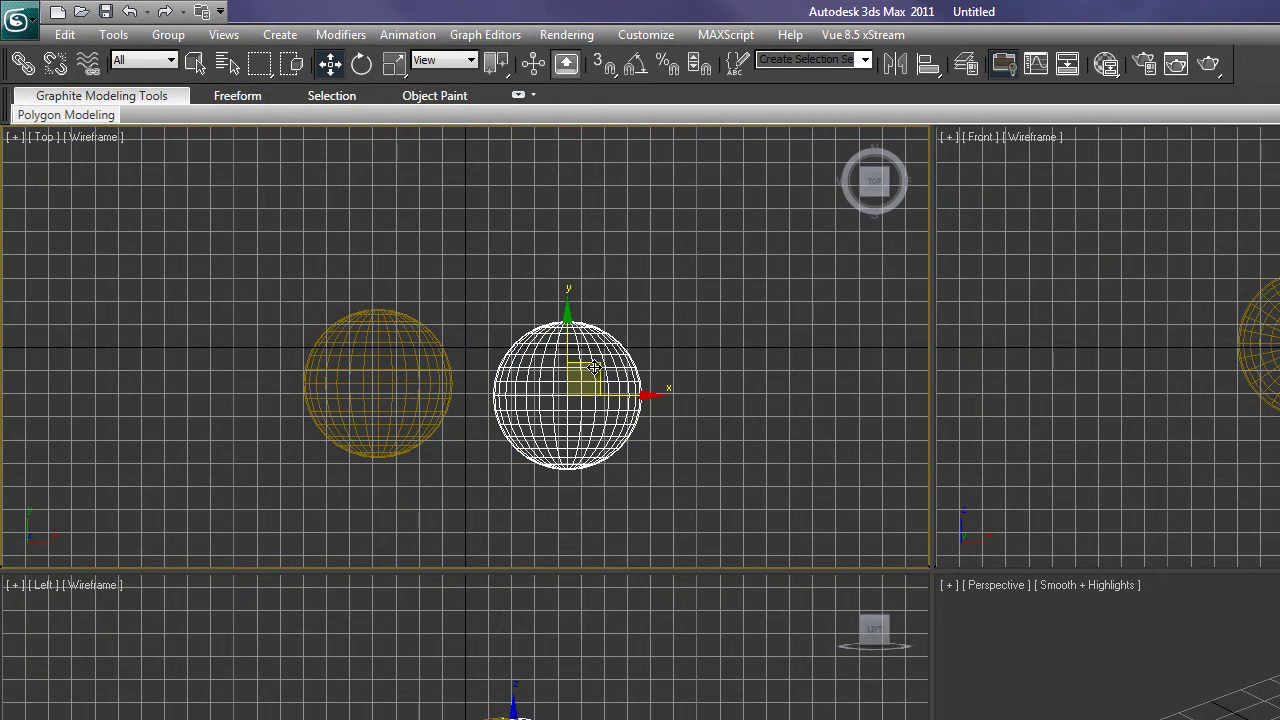
key("x")
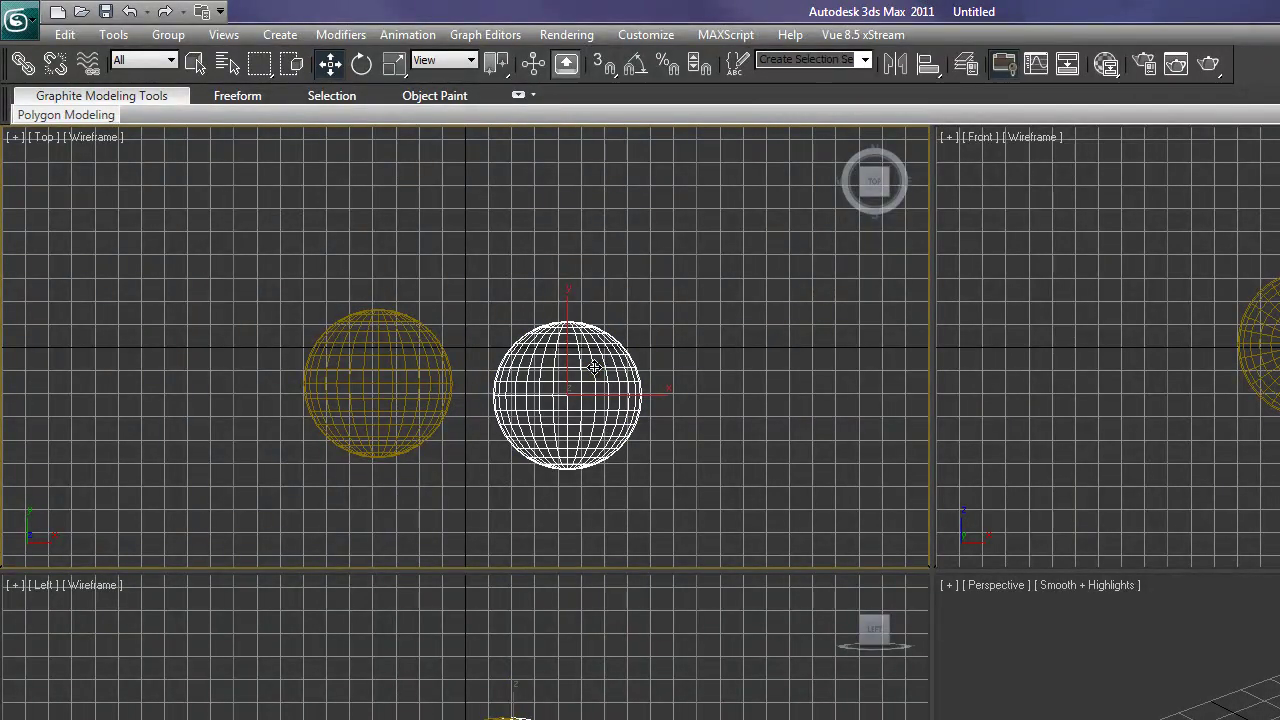
key("x")
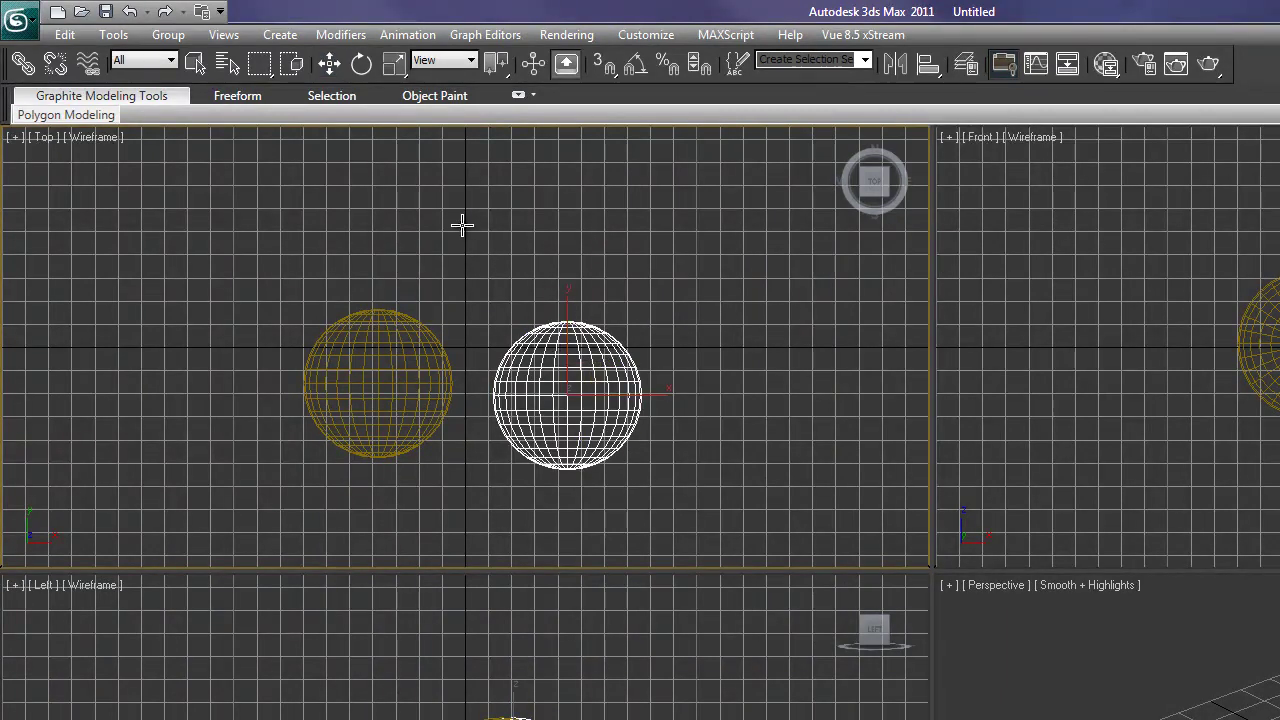
Step: Draw a box just above the scene centre in the Top view and rotate it around its vertical axis
left_click_drag(463, 223, 583, 297)
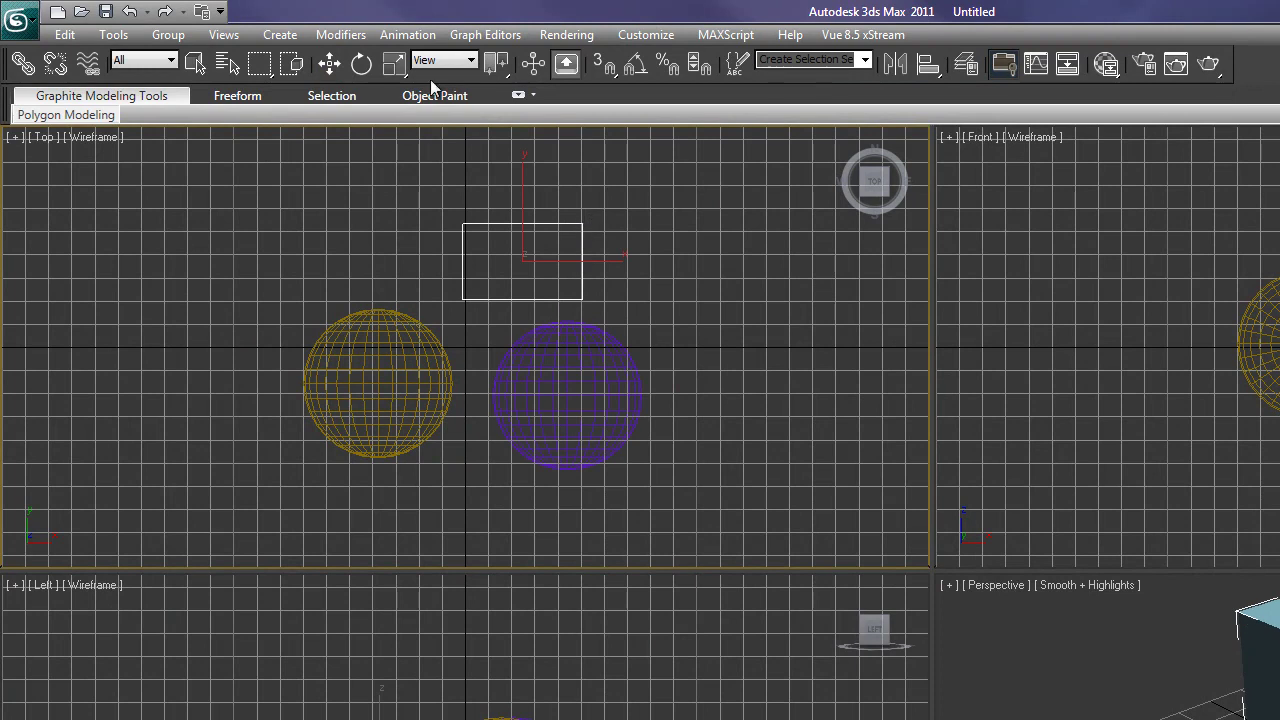
left_click(363, 65)
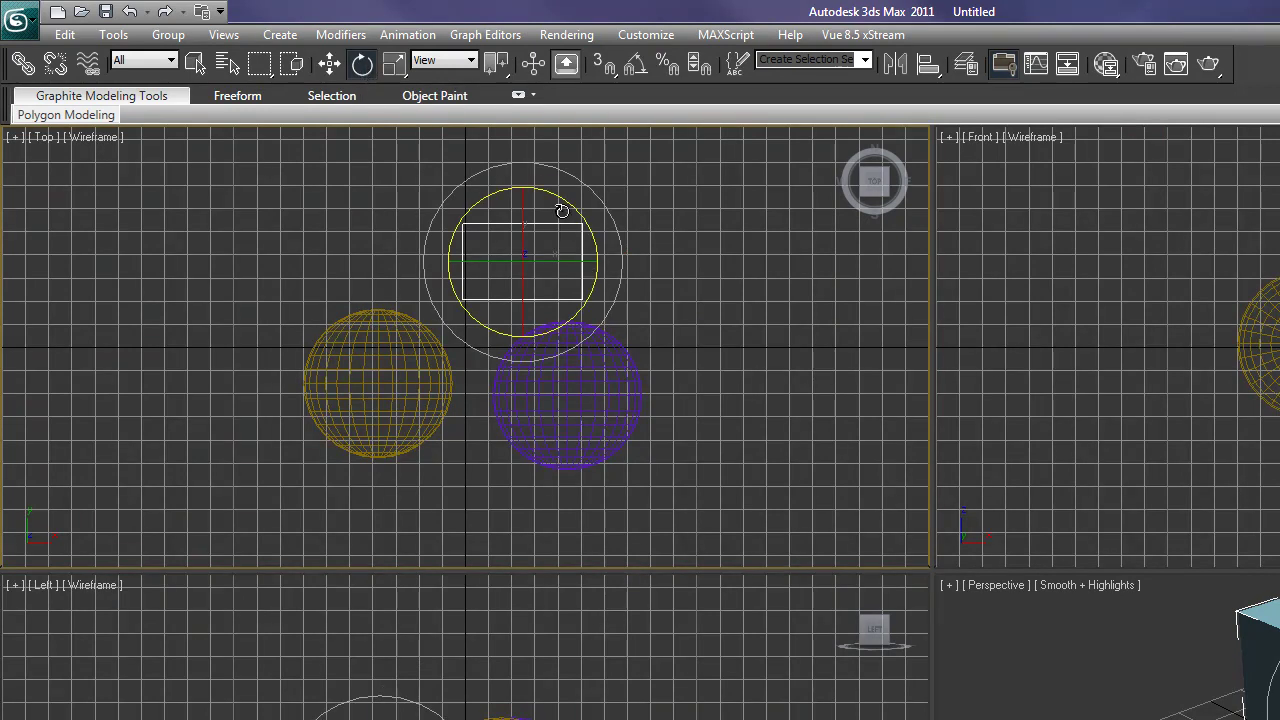
left_click_drag(558, 197, 607, 243)
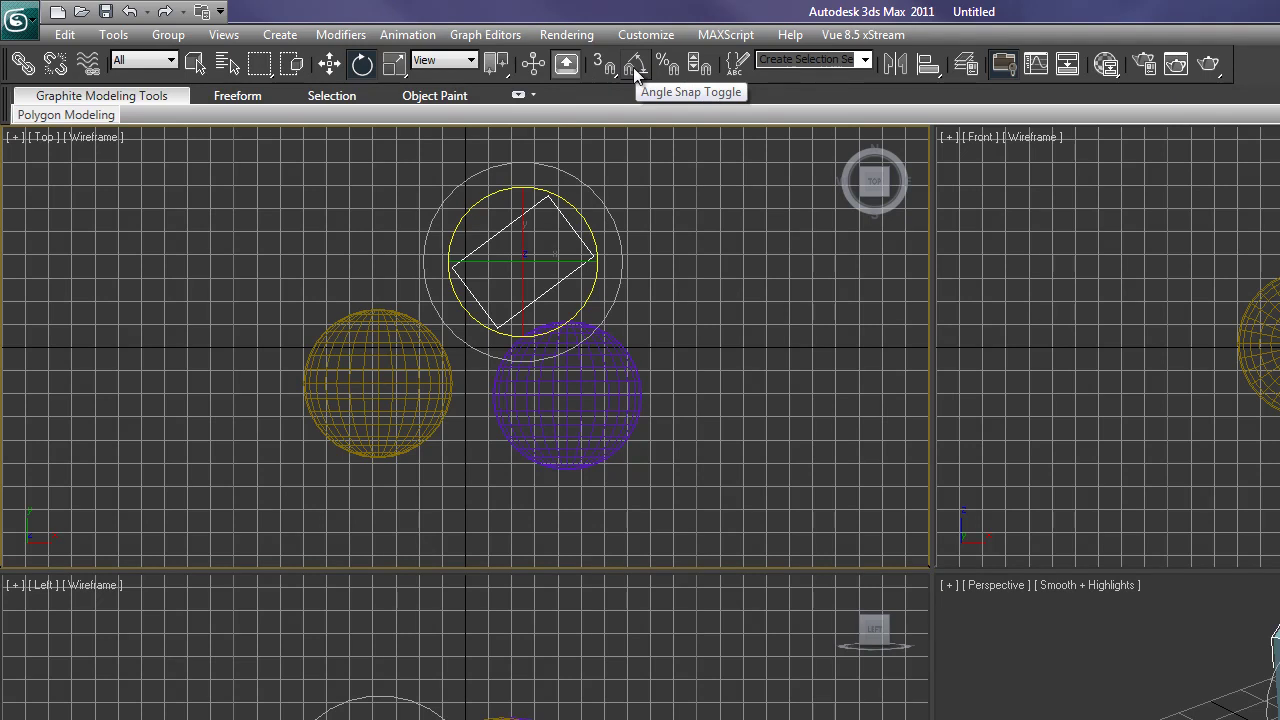
Step: Undo the box's earlier rotation and turn on Angle Snap
left_click(130, 12)
left_click(130, 12)
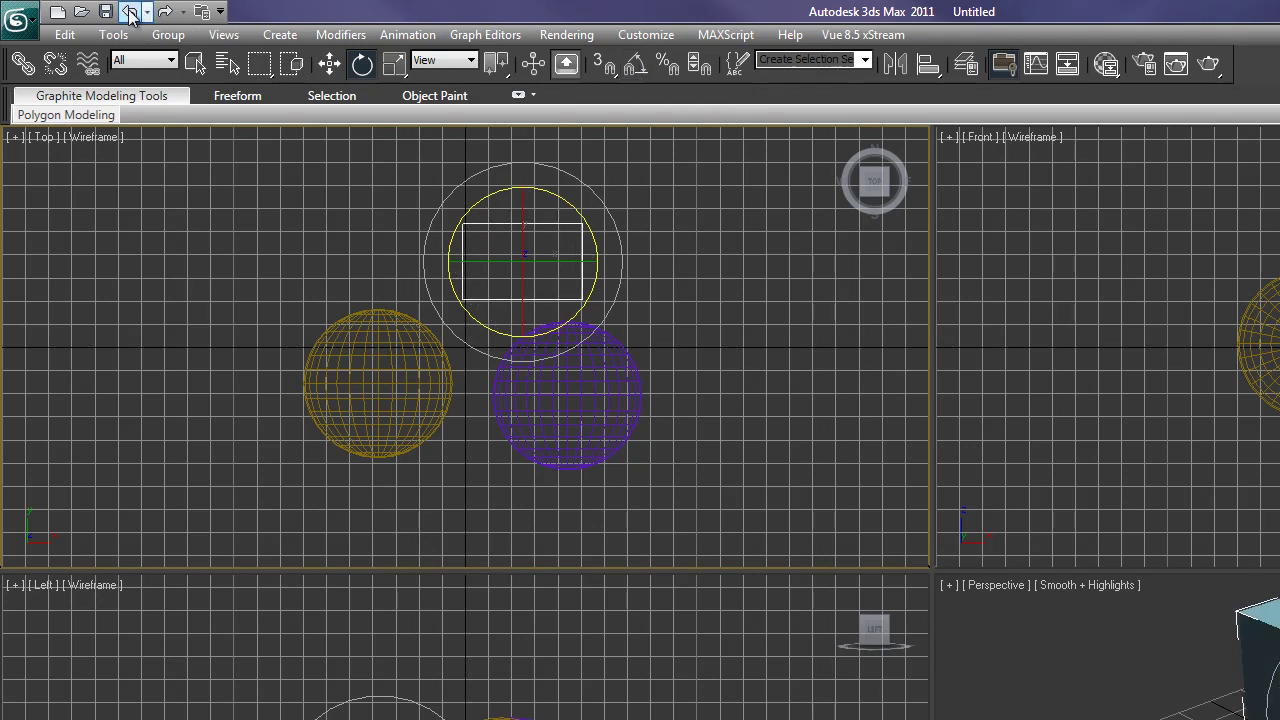
left_click(635, 65)
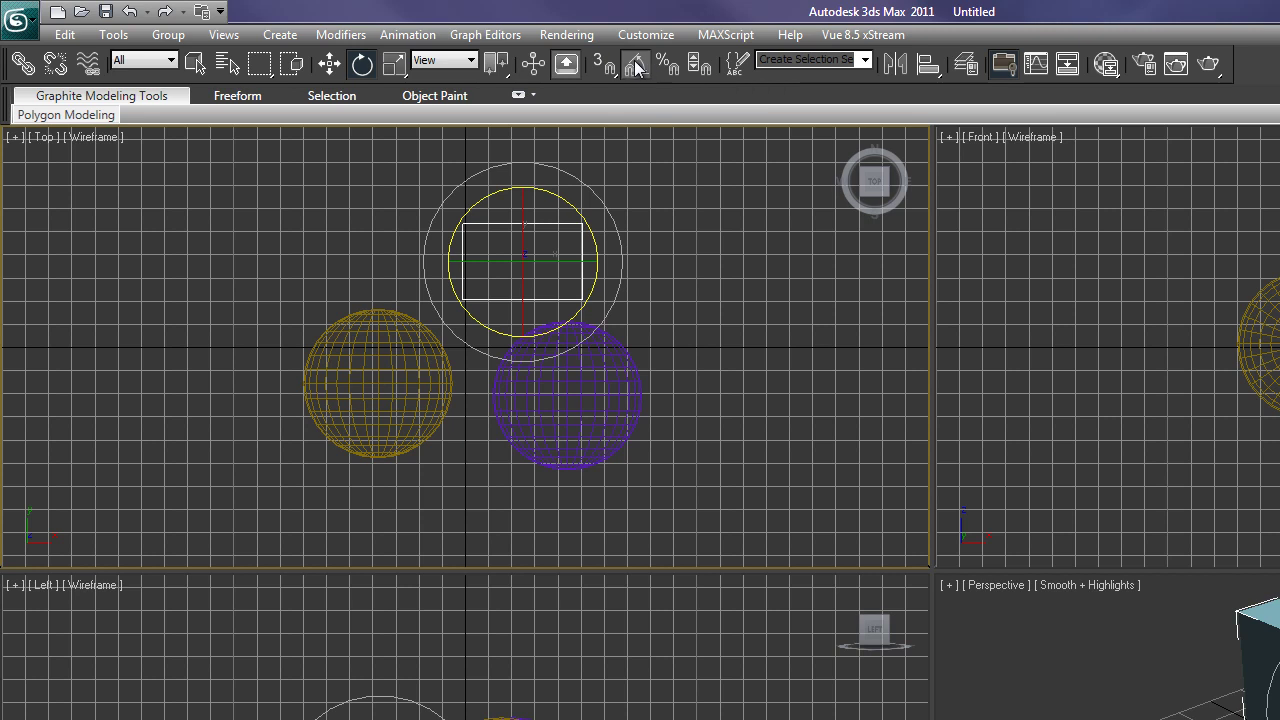
Step: Rotate the box exactly 90° about its X axis, then hide the gizmo
left_click_drag(560, 196, 600, 272)
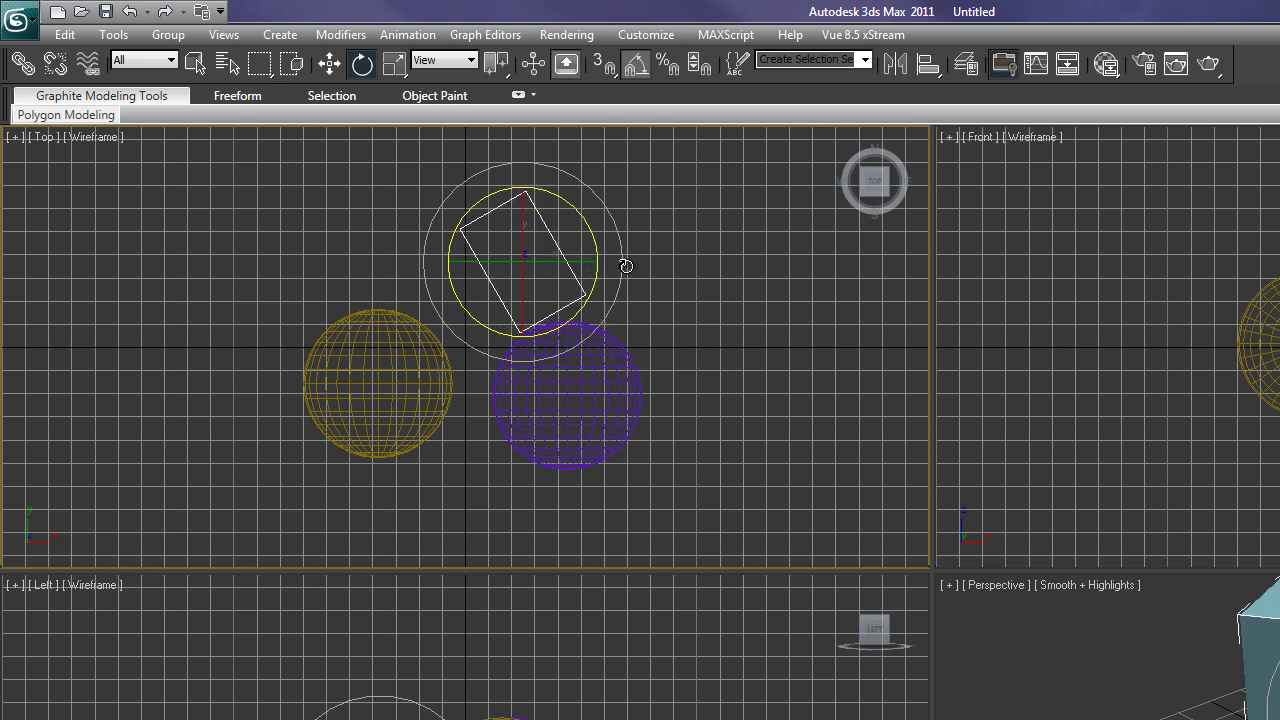
left_click_drag(575, 207, 587, 225)
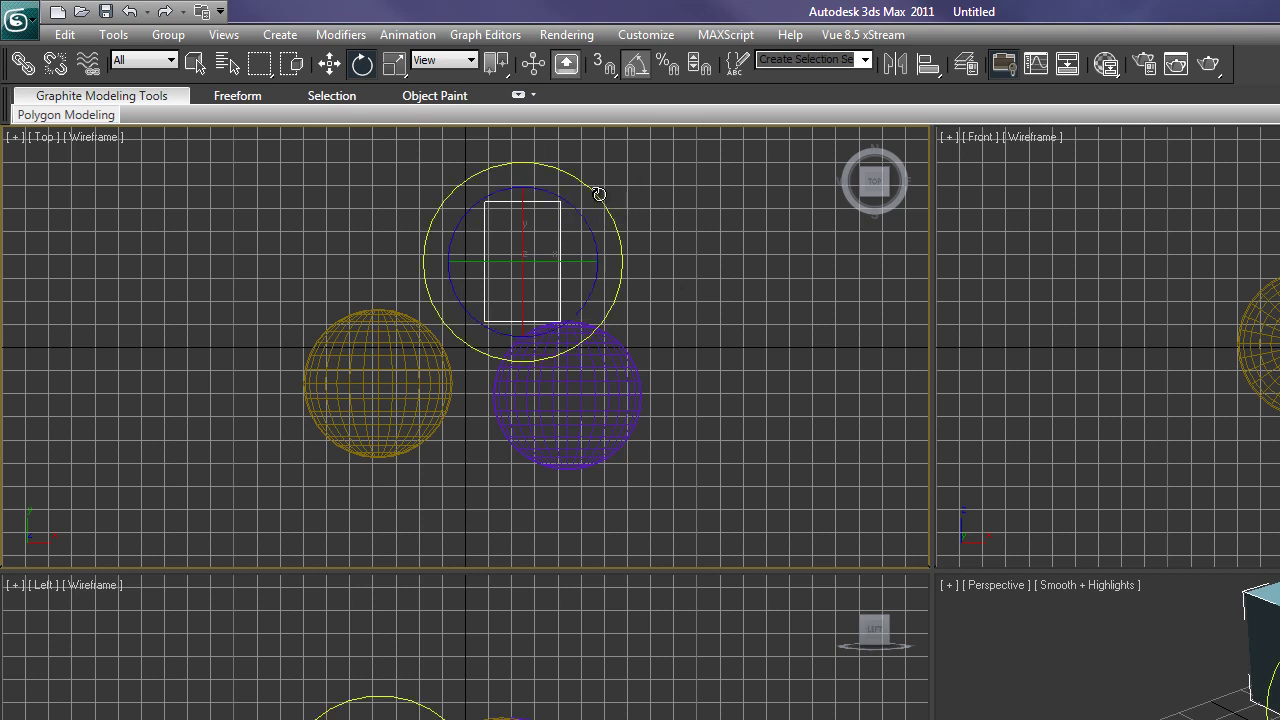
left_click_drag(600, 194, 640, 277)
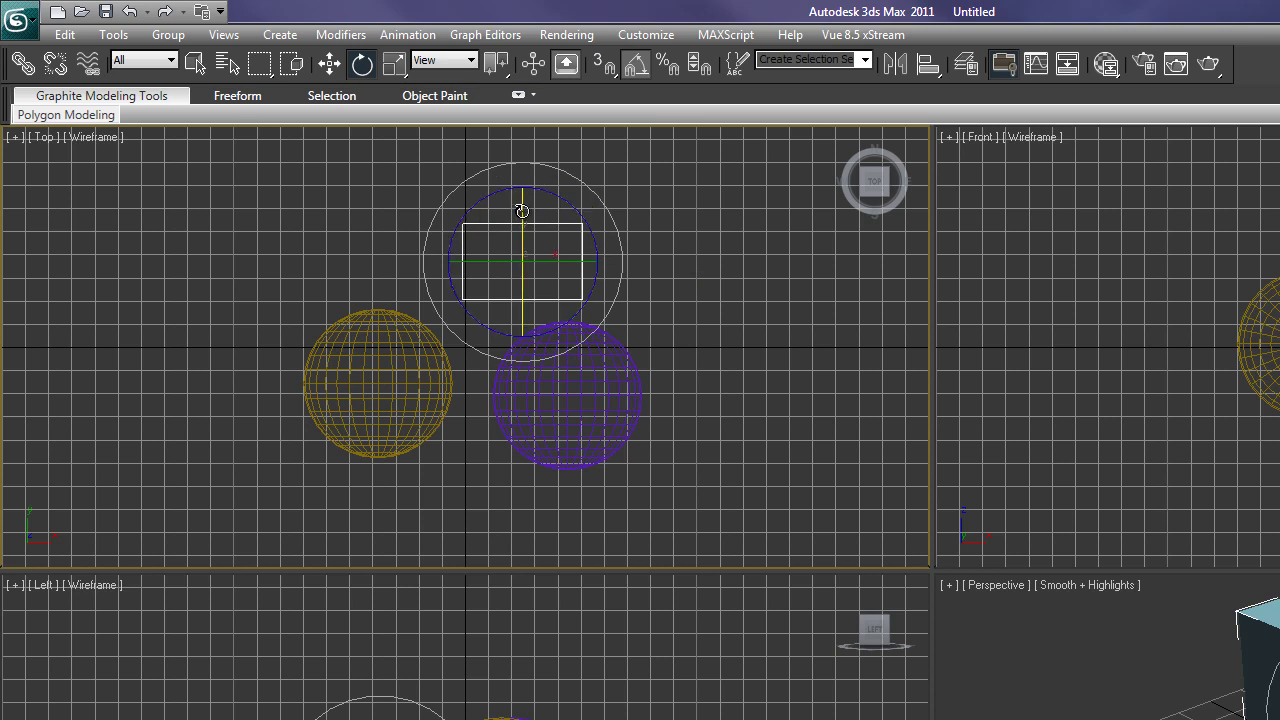
left_click_drag(522, 211, 517, 300)
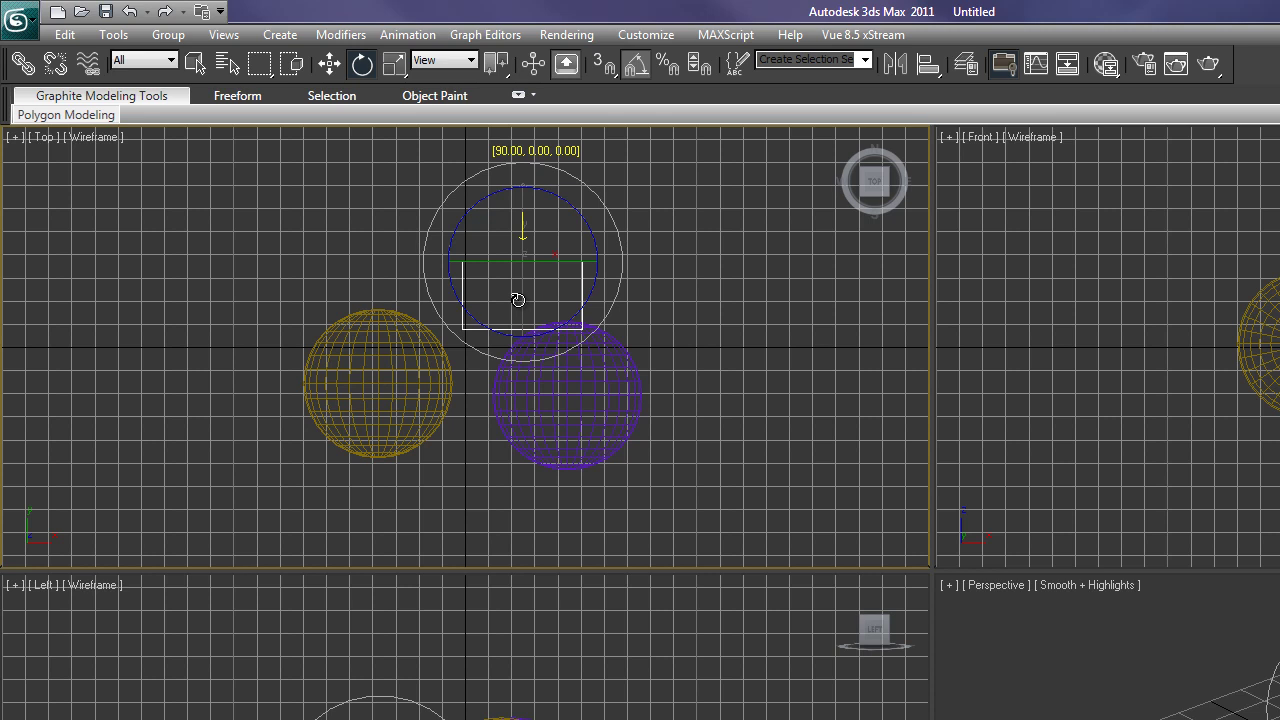
left_click_drag(517, 300, 517, 300)
key("x")
key("x")
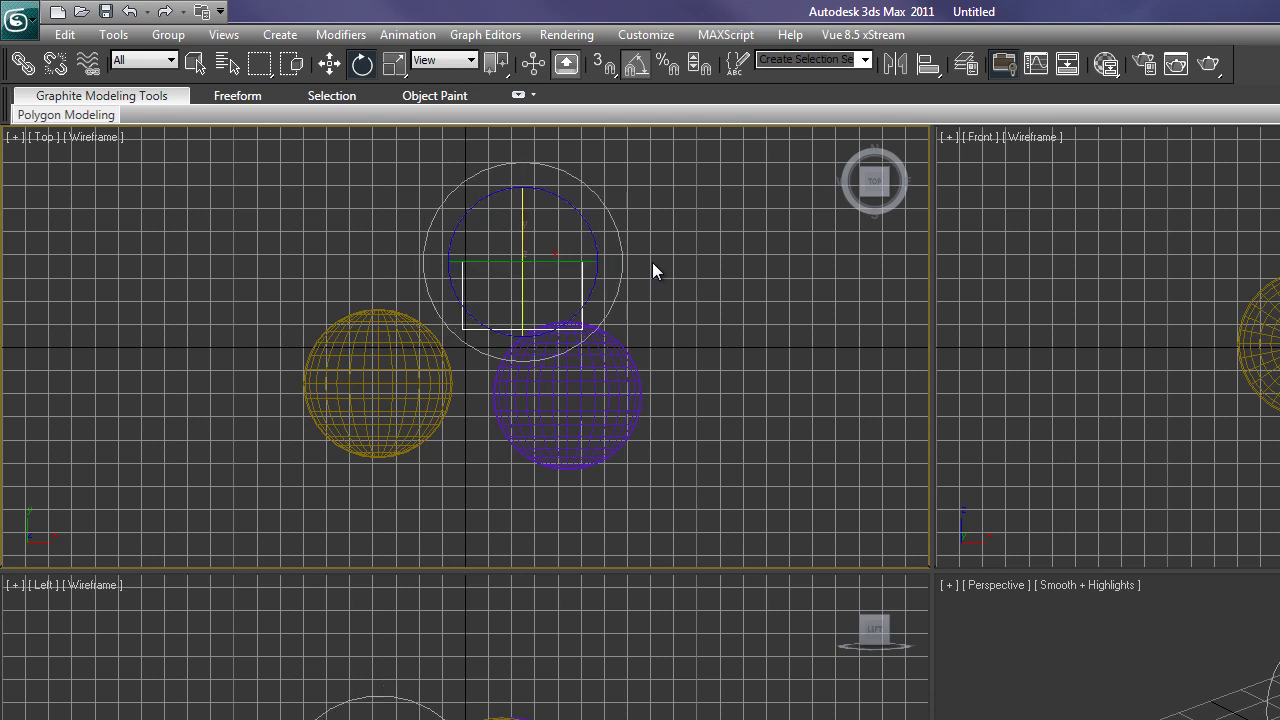
Step: Scale the box up uniformly and stretch it along Y down over the purple sphere
left_click(394, 63)
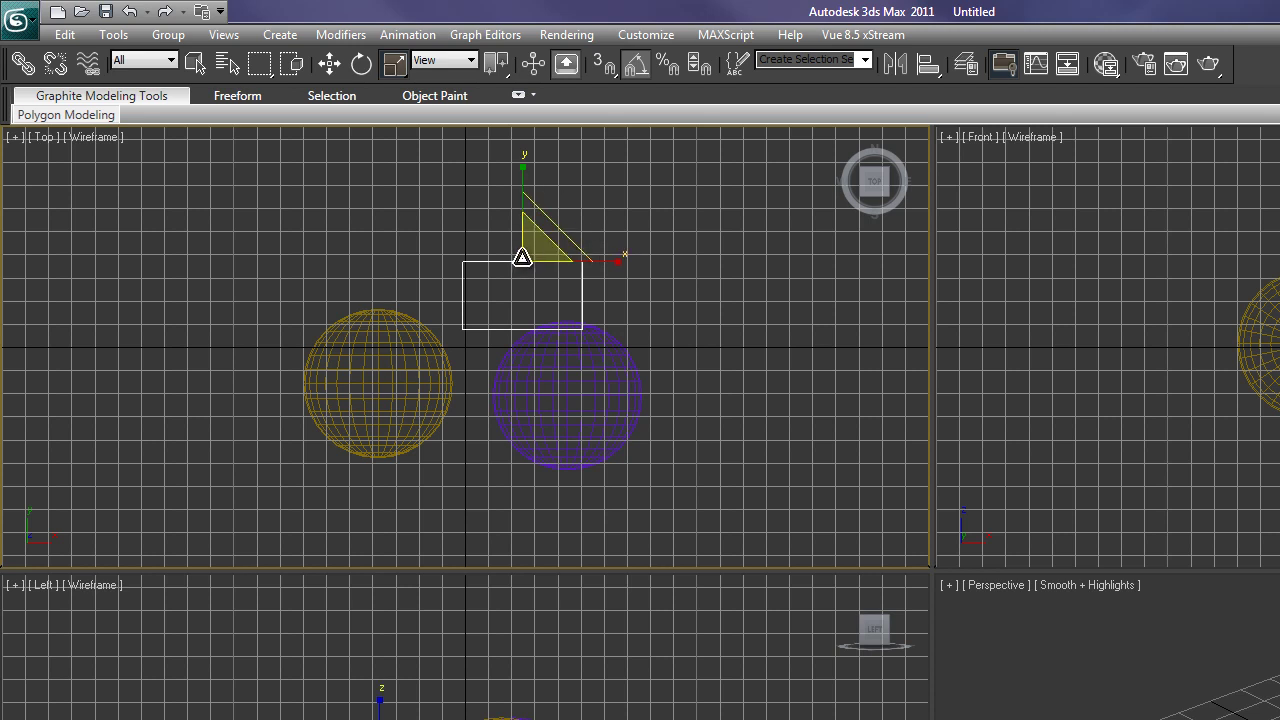
left_click_drag(522, 258, 619, 237)
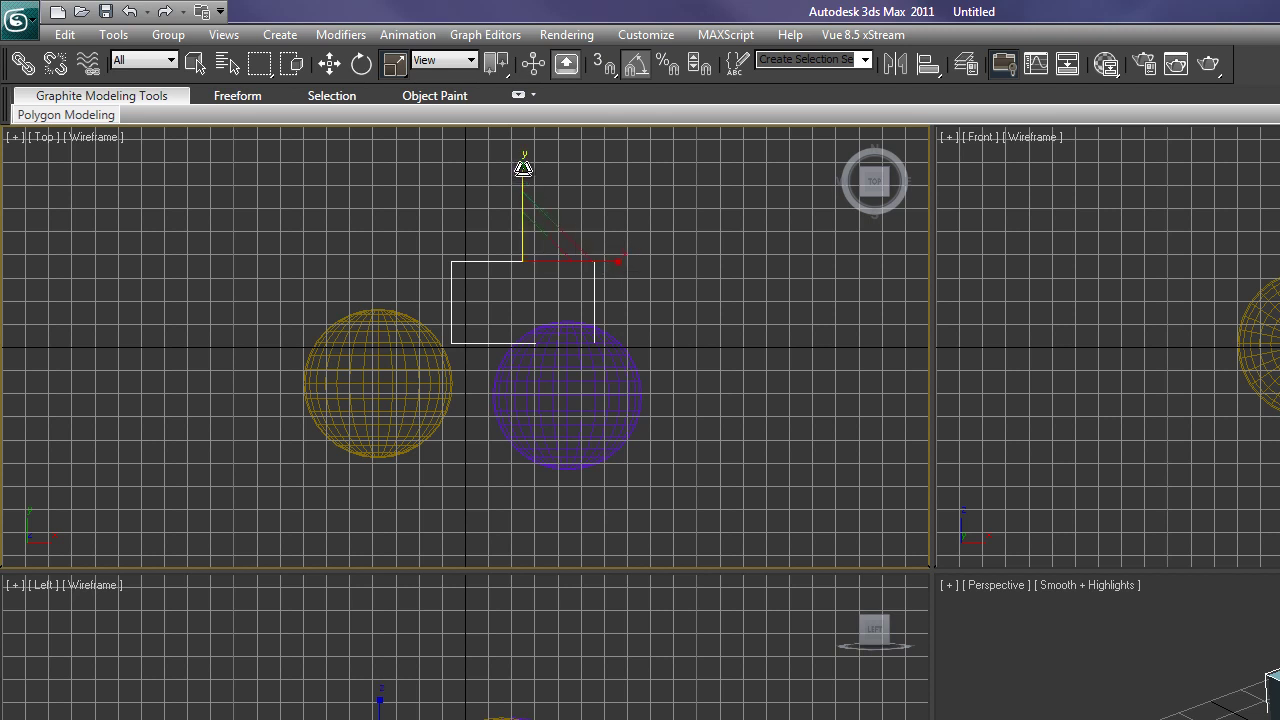
left_click_drag(523, 168, 540, 32)
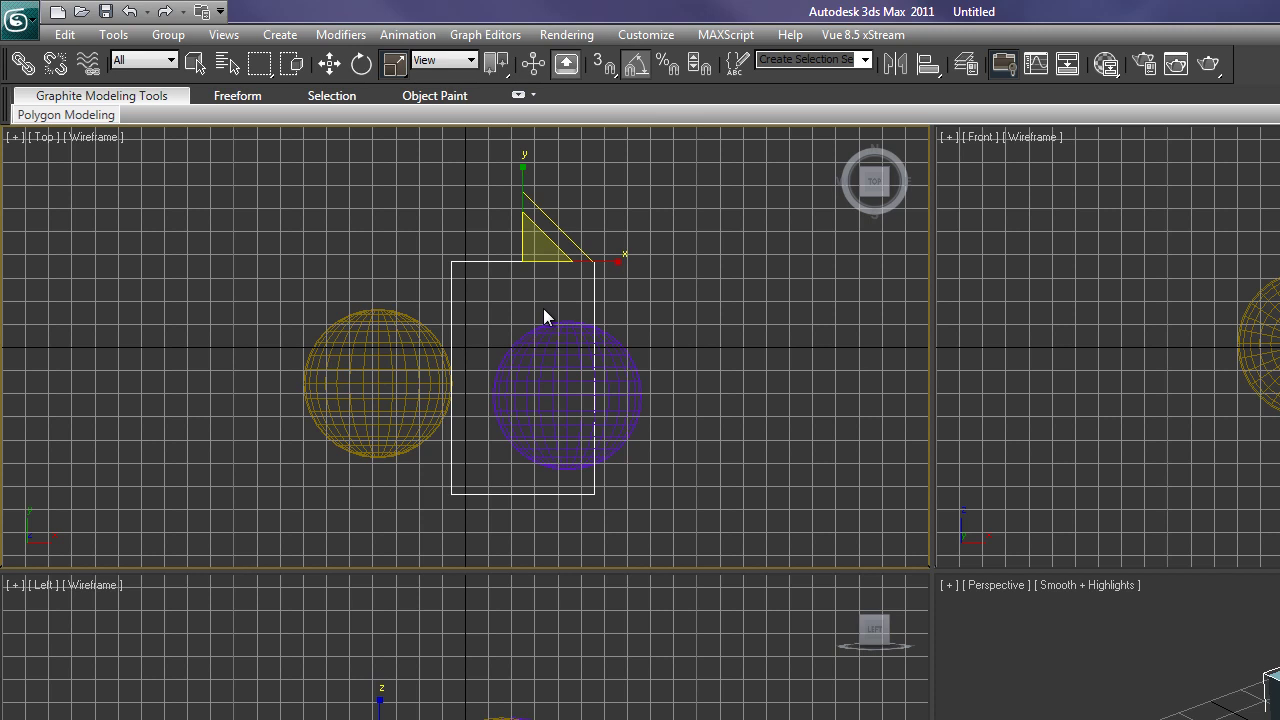
left_click(684, 314)
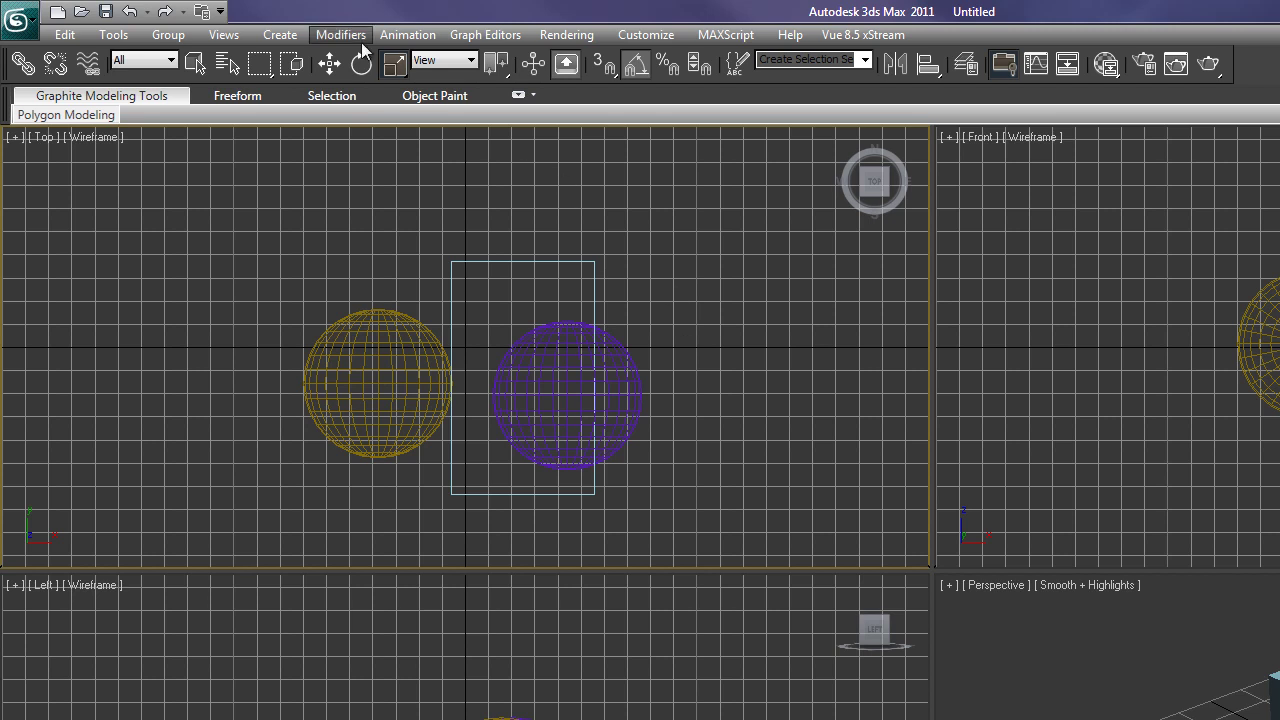
Step: Dismiss the empty-selection warning and select the box
left_click(555, 66)
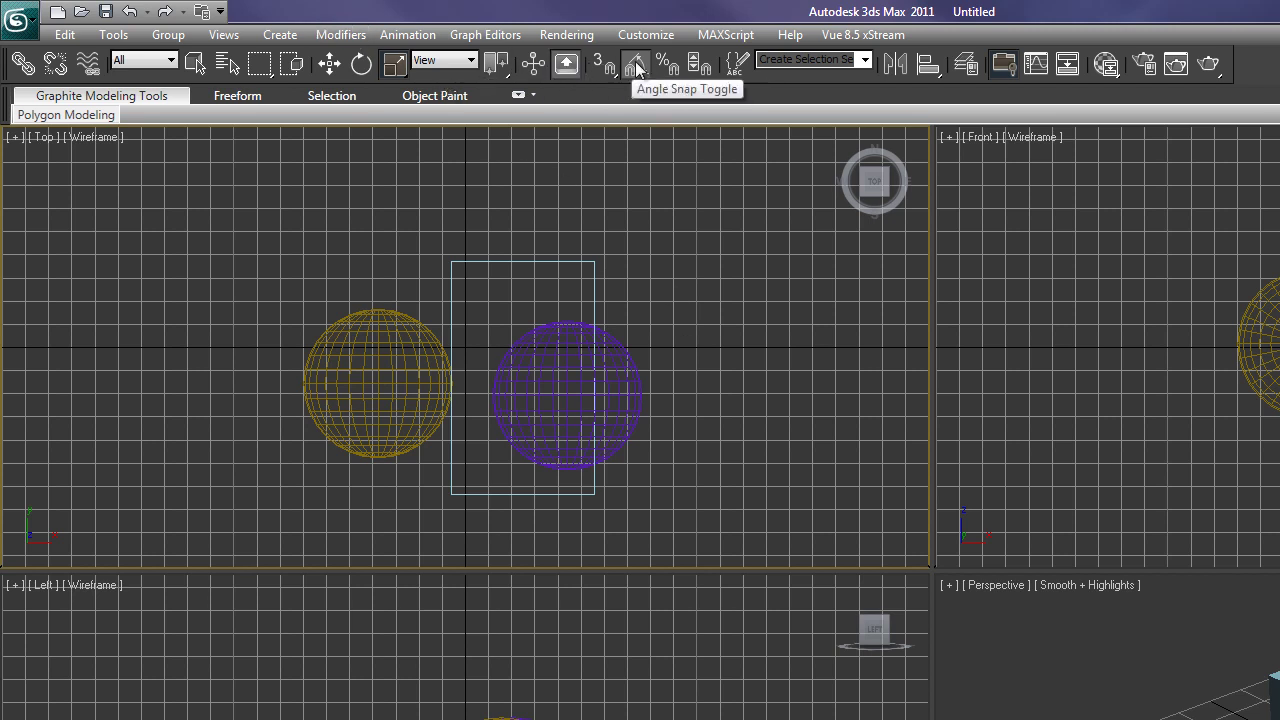
left_click(897, 67)
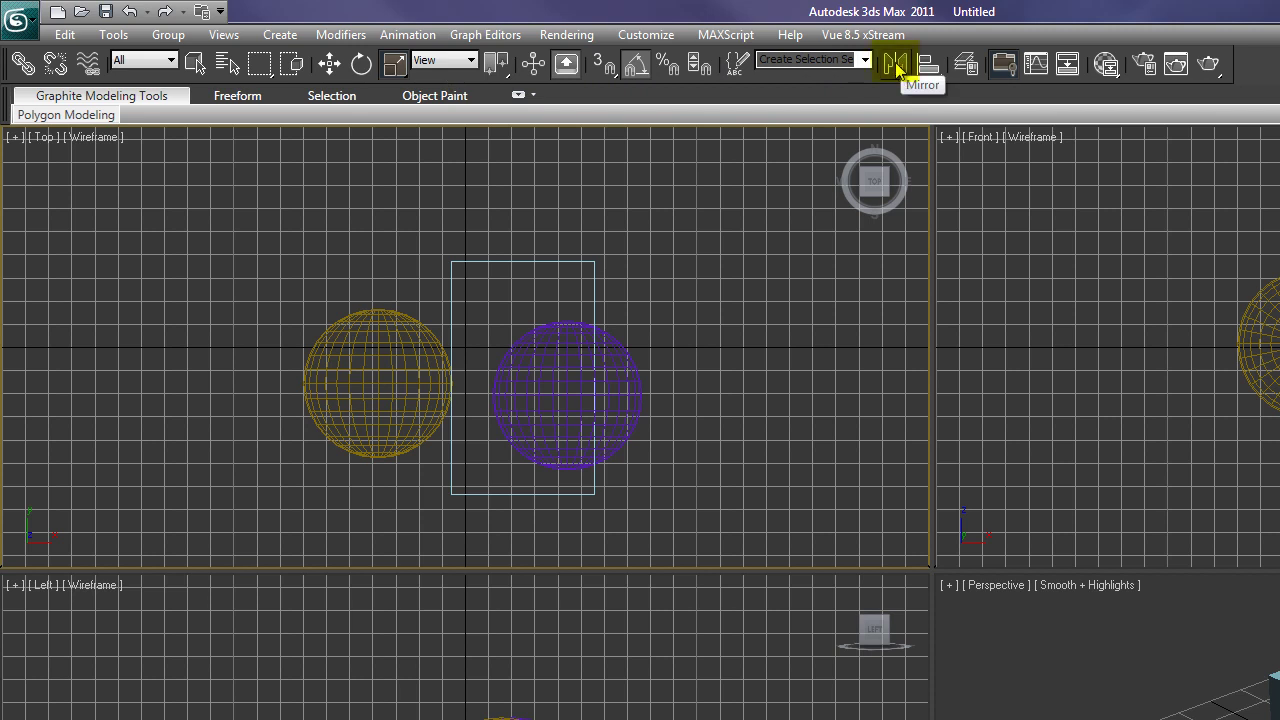
left_click(897, 67)
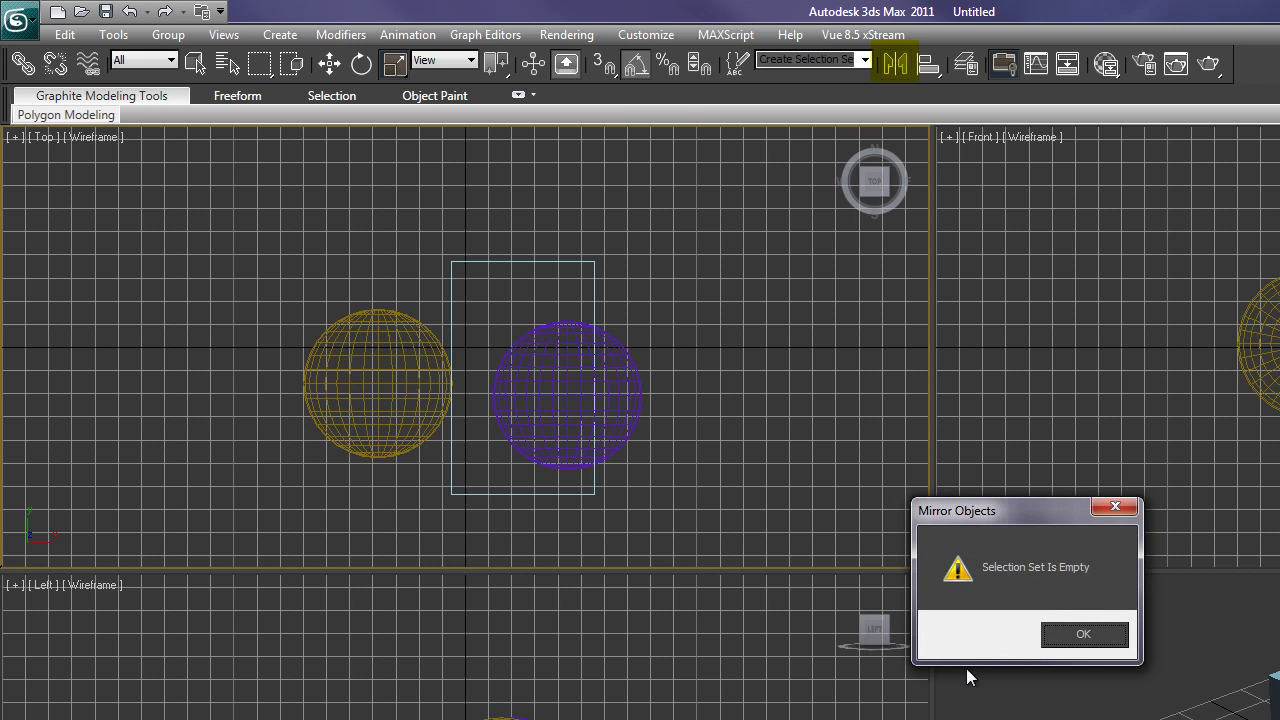
left_click(1085, 634)
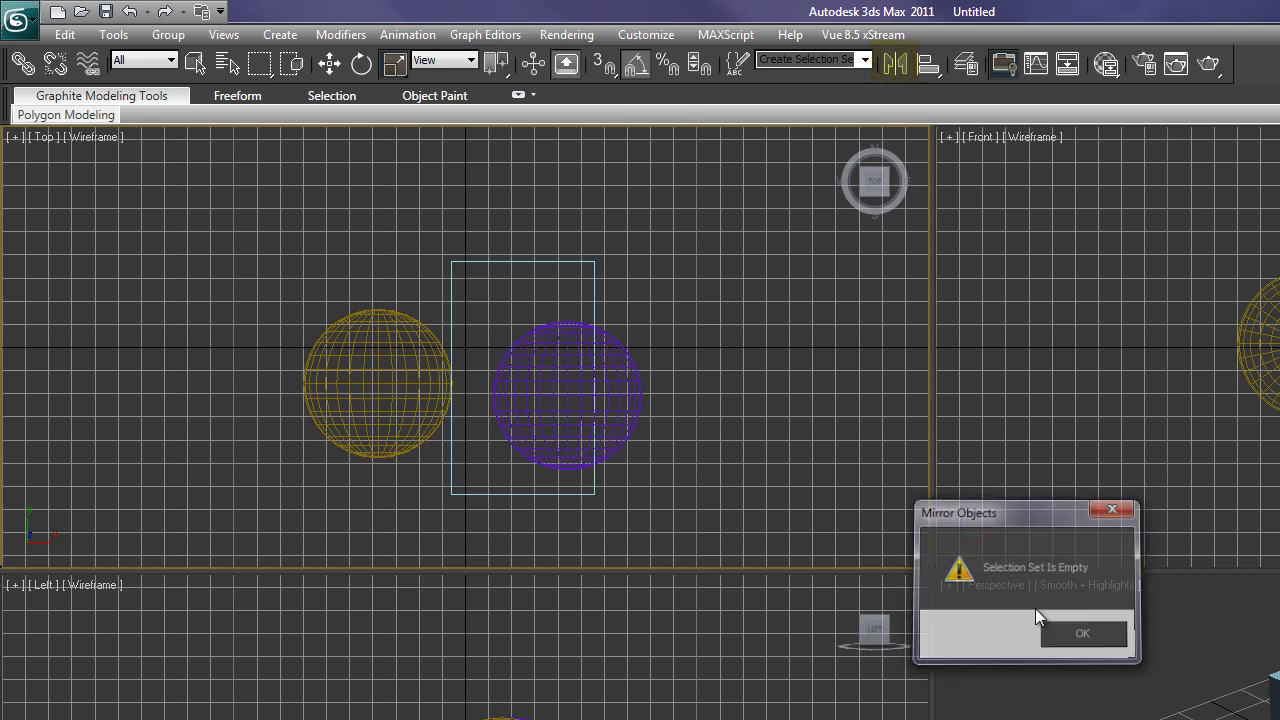
left_click(592, 291)
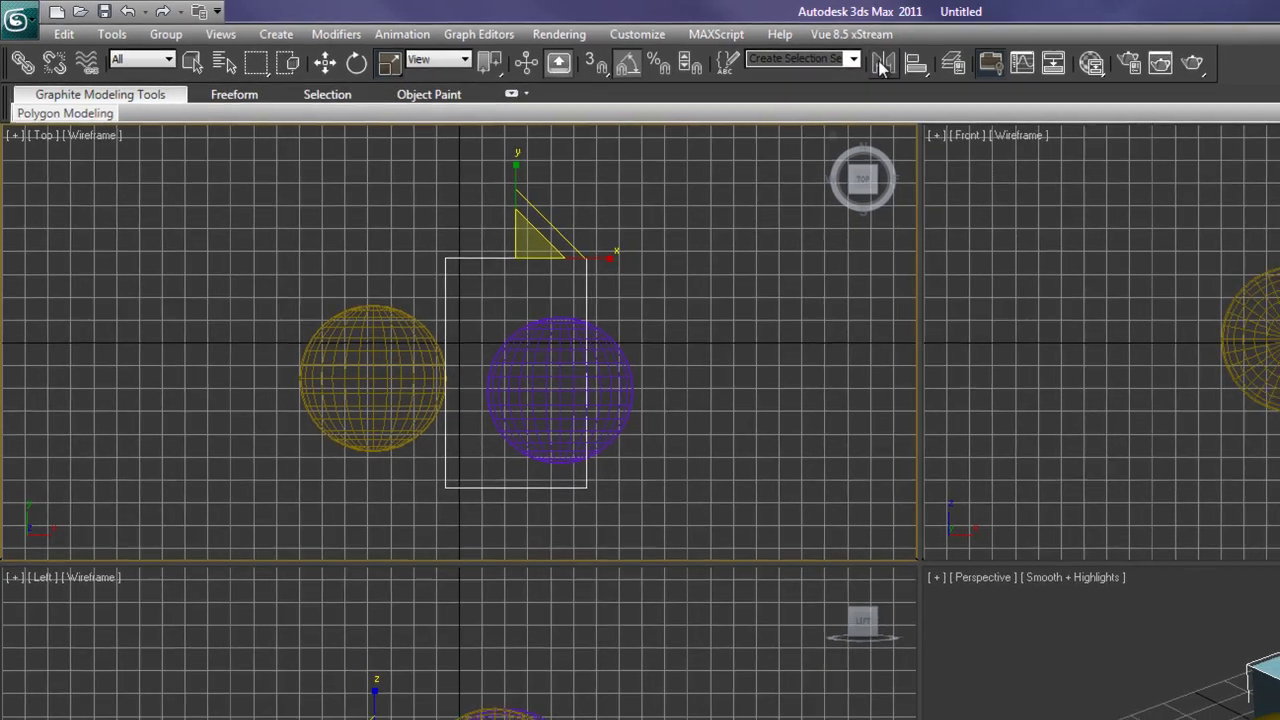
Step: Mirror the box on the X axis with Instance cloning, after previewing Y and Z
left_click(893, 63)
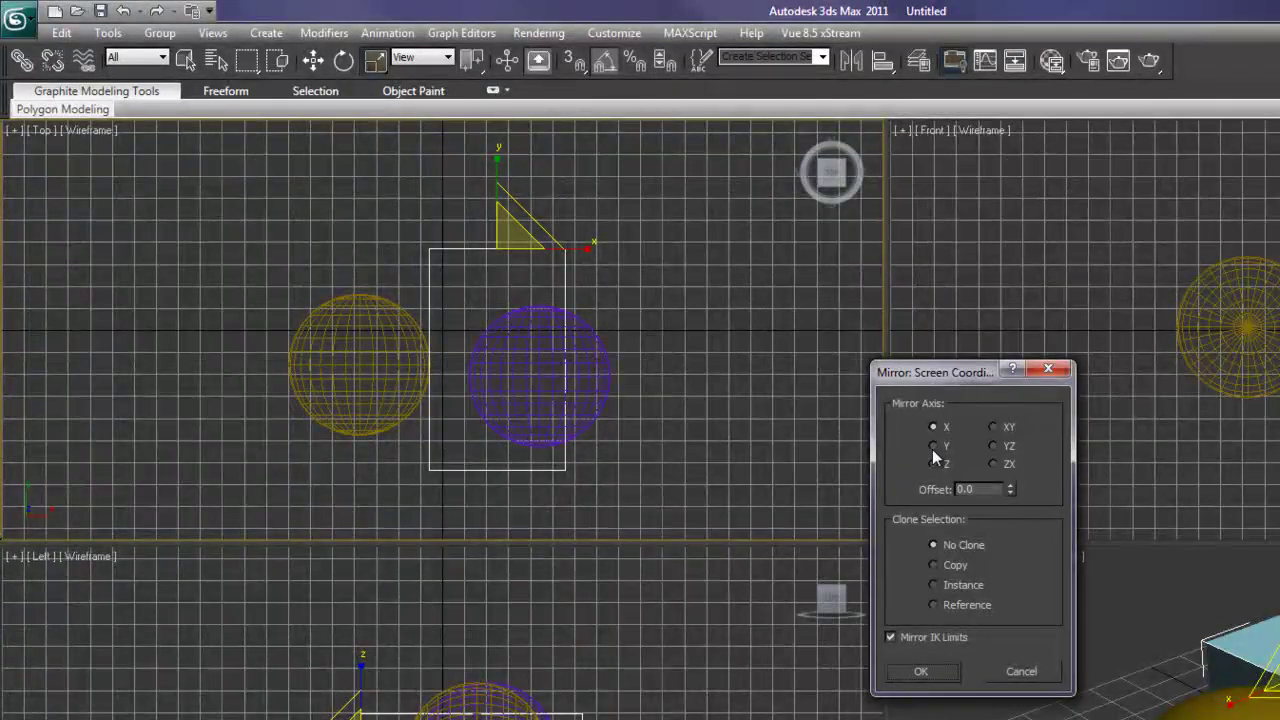
left_click(934, 446)
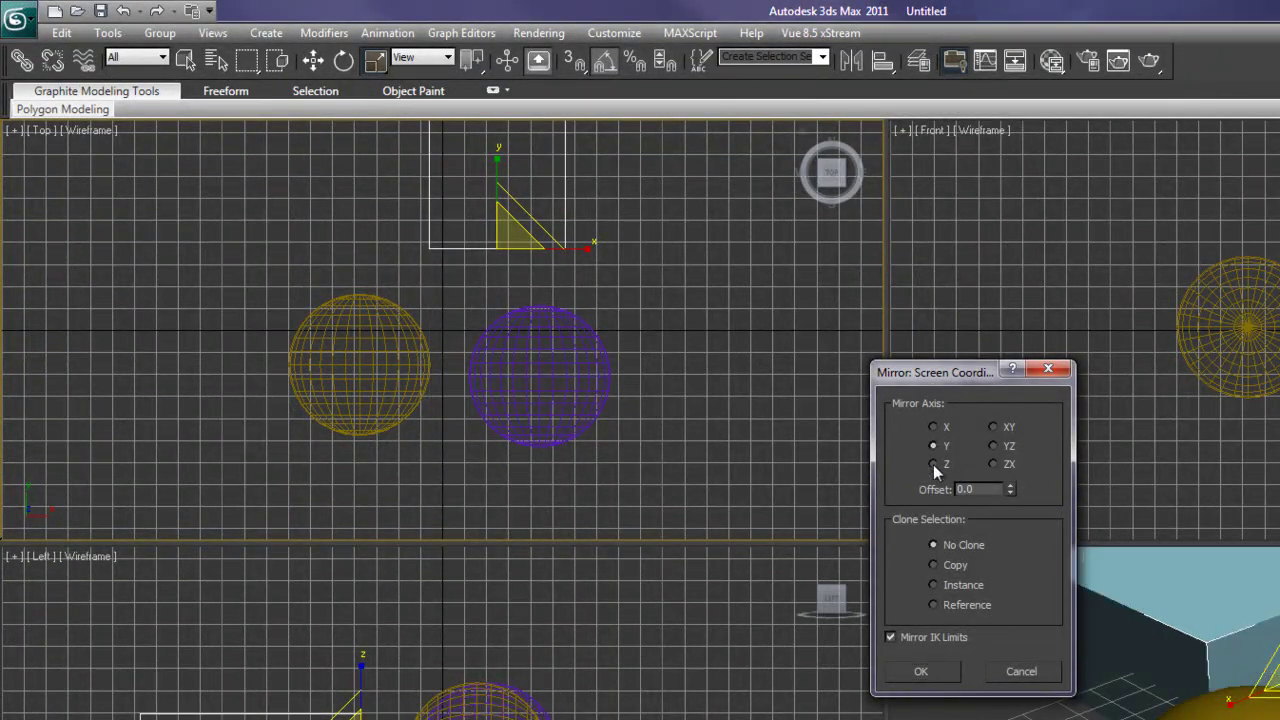
left_click(933, 464)
left_click(934, 427)
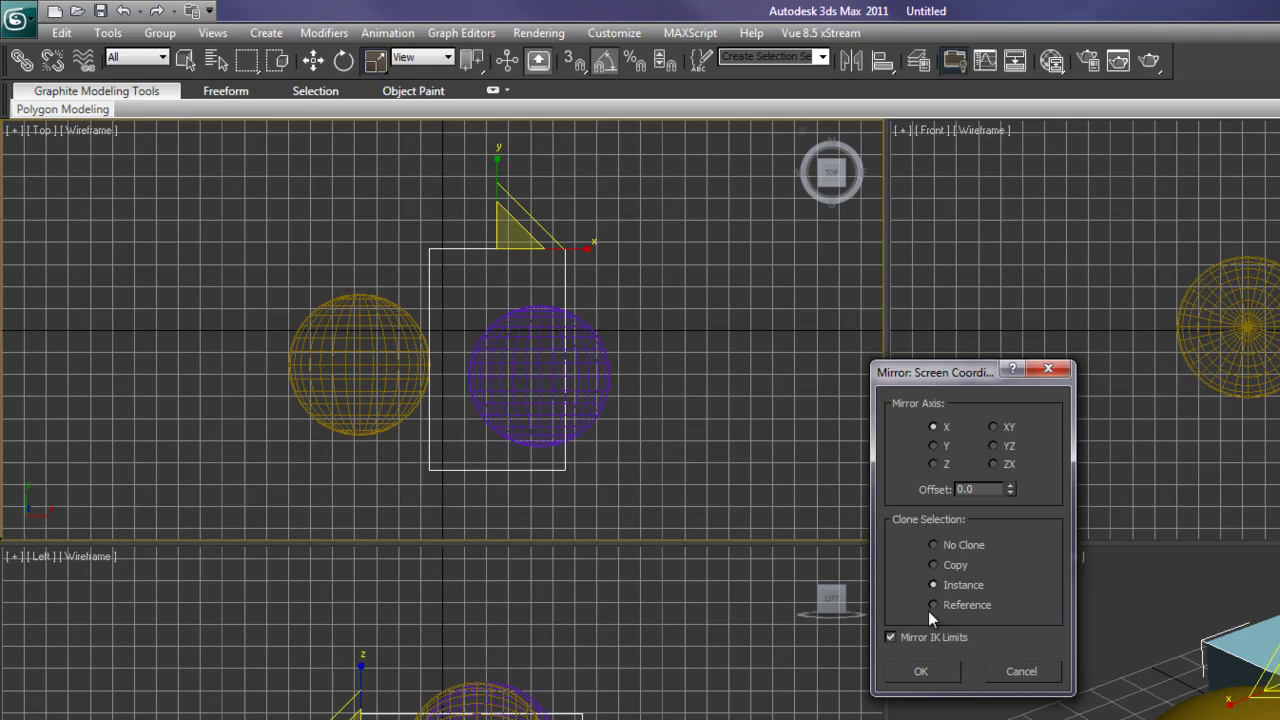
left_click(921, 671)
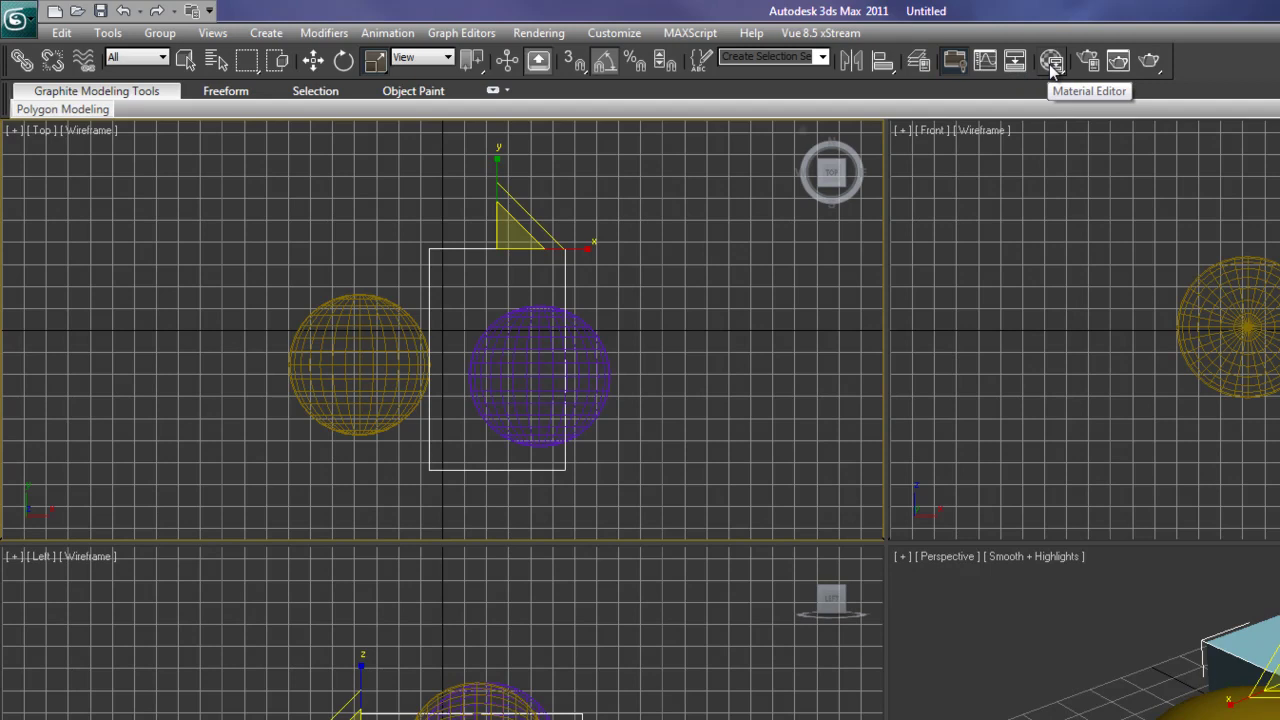
Step: Open the Slate Material Editor from the flyout and drag its corner to enlarge the window
left_click_drag(1052, 66, 1049, 78)
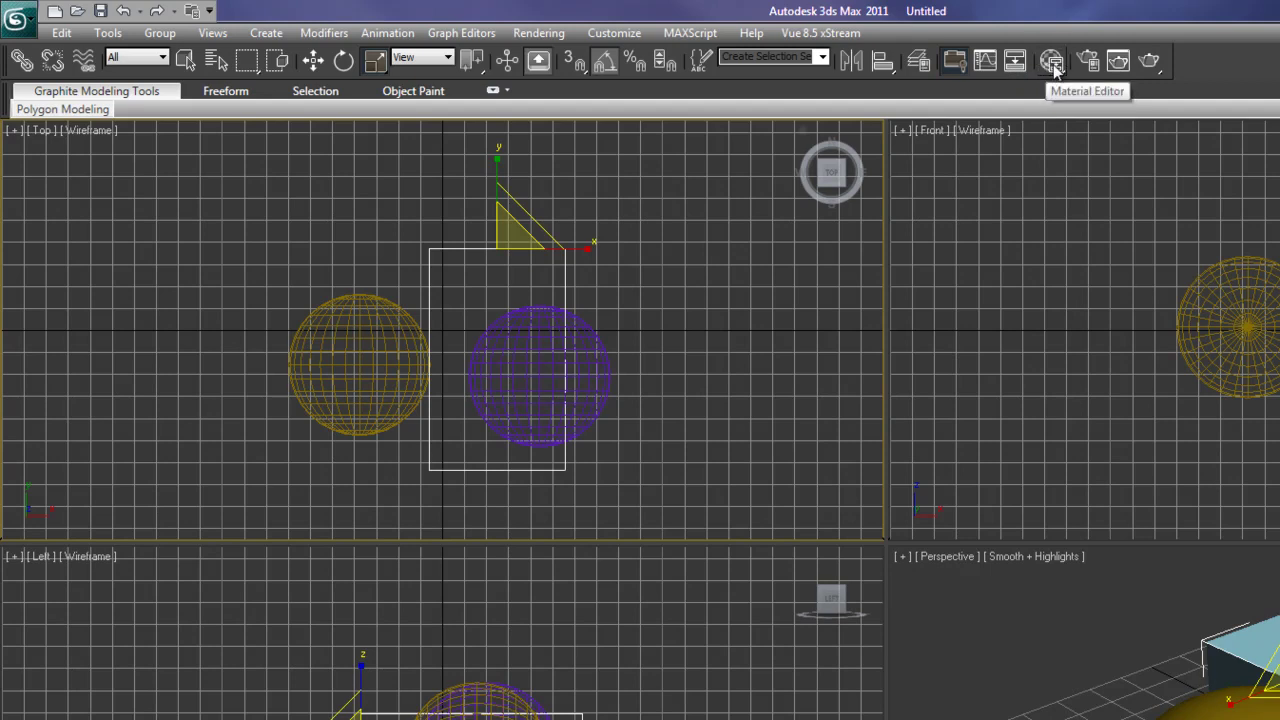
left_click(1053, 62)
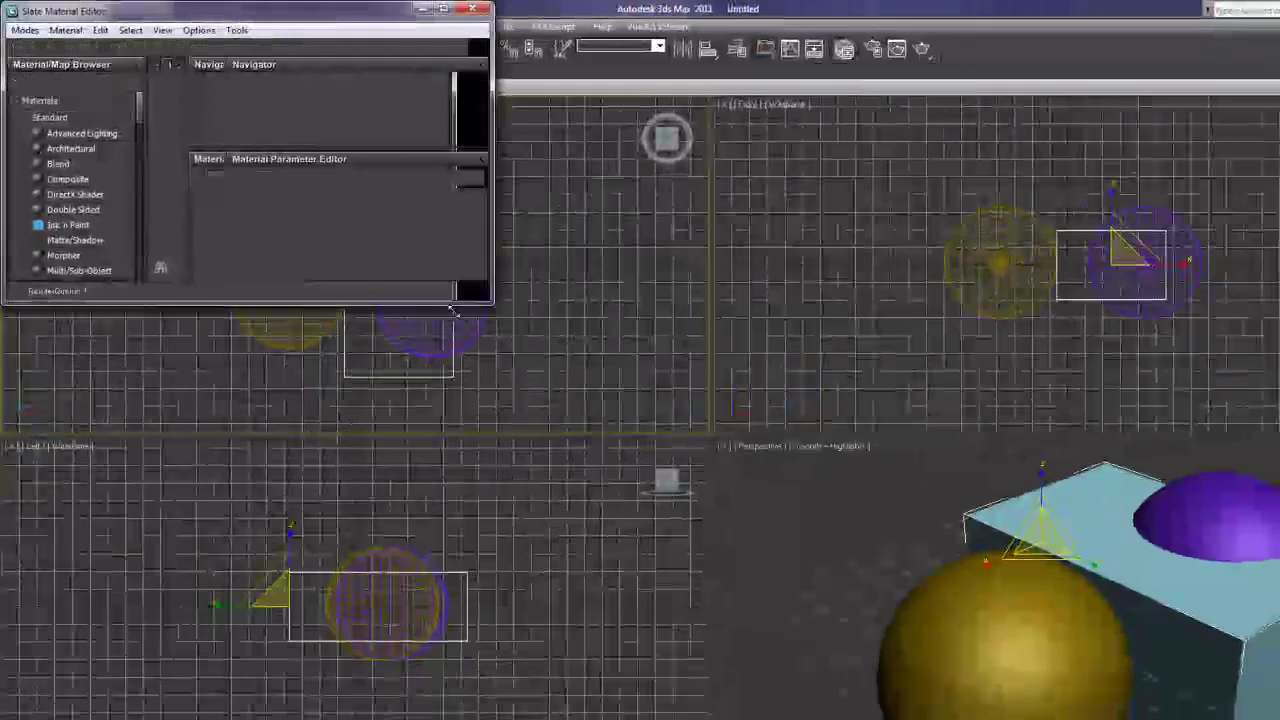
left_click_drag(561, 399, 822, 719)
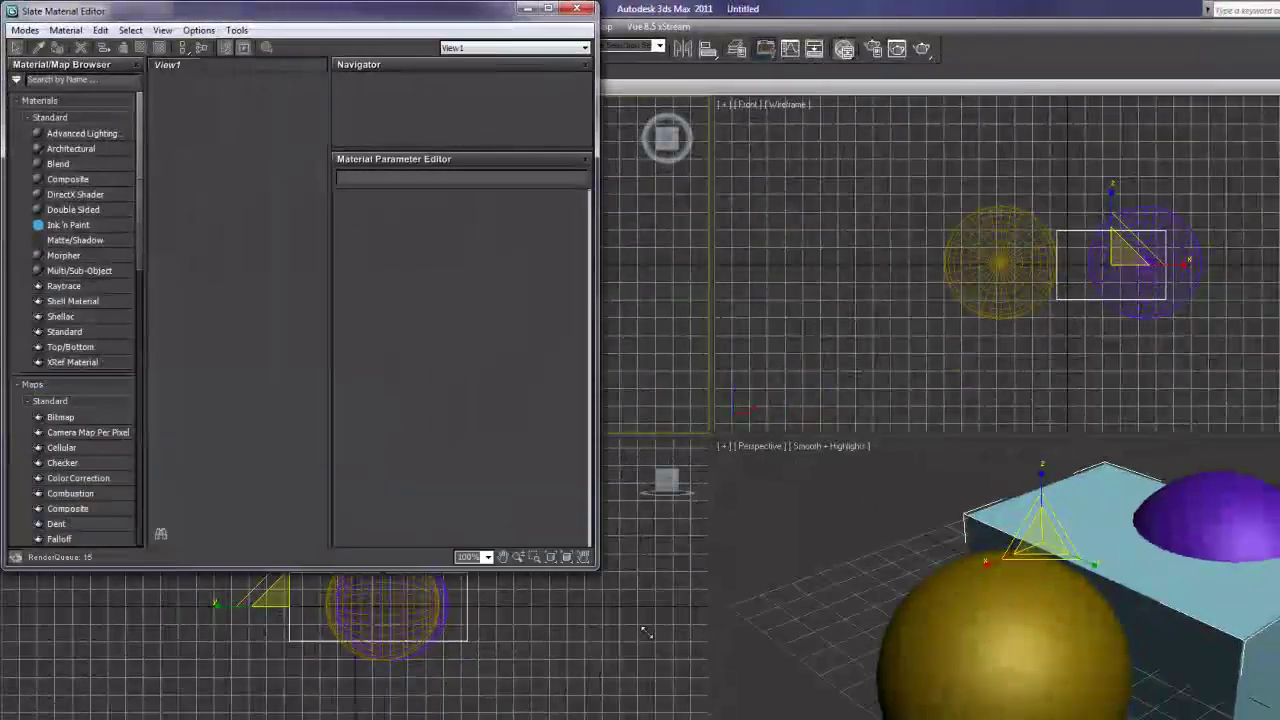
left_click_drag(663, 651, 829, 714)
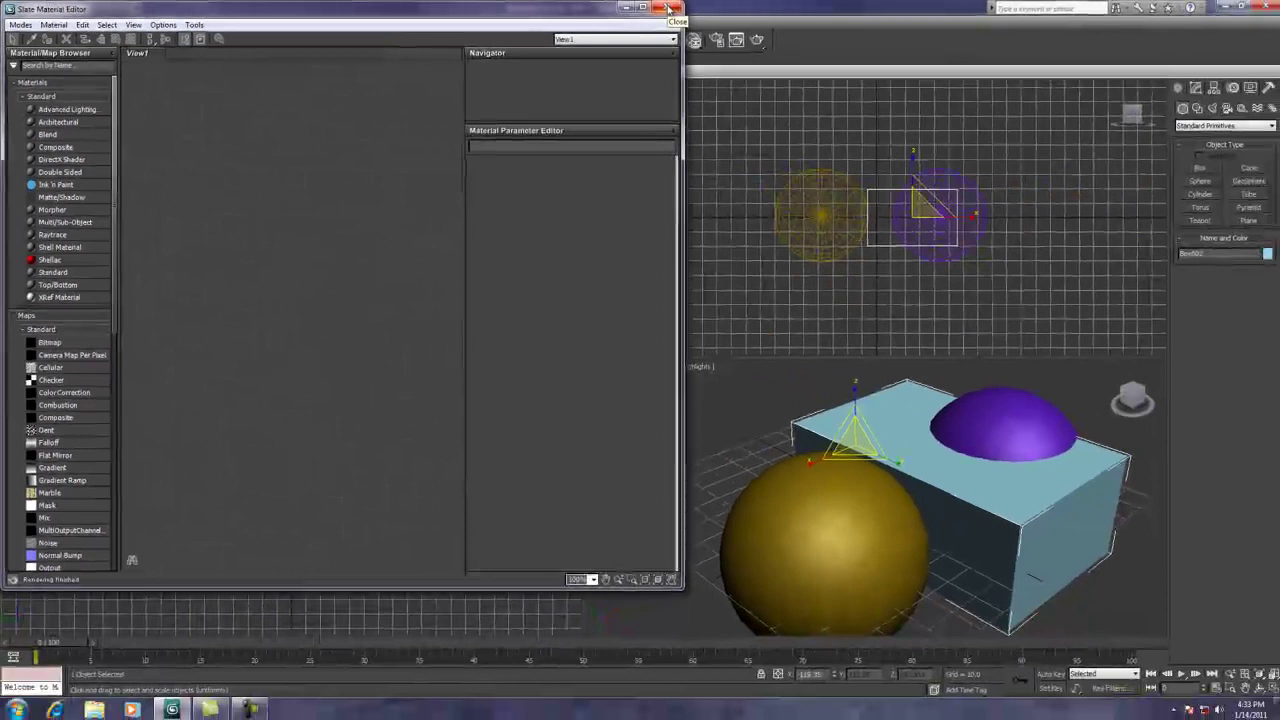
Step: Close the Slate Material Editor, then open and close the Compact Material Editor
left_click(668, 8)
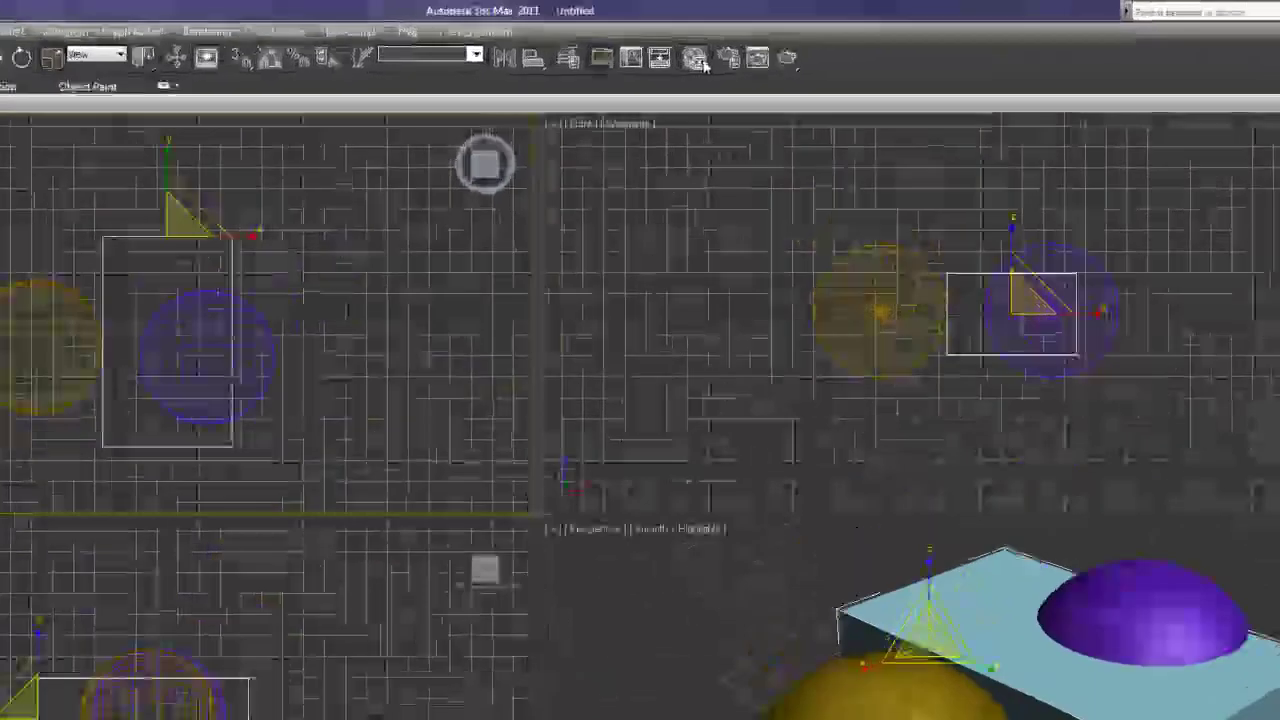
left_click_drag(691, 40, 691, 59)
left_click_drag(718, 164, 718, 164)
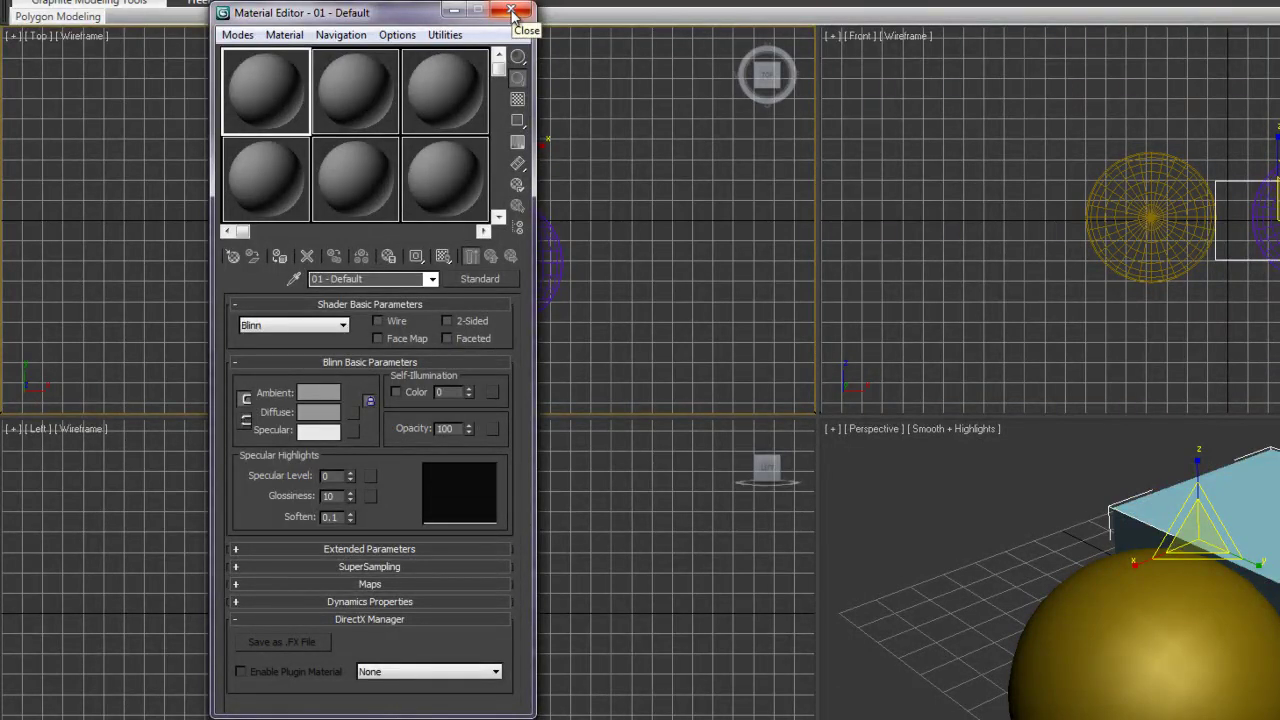
left_click(512, 10)
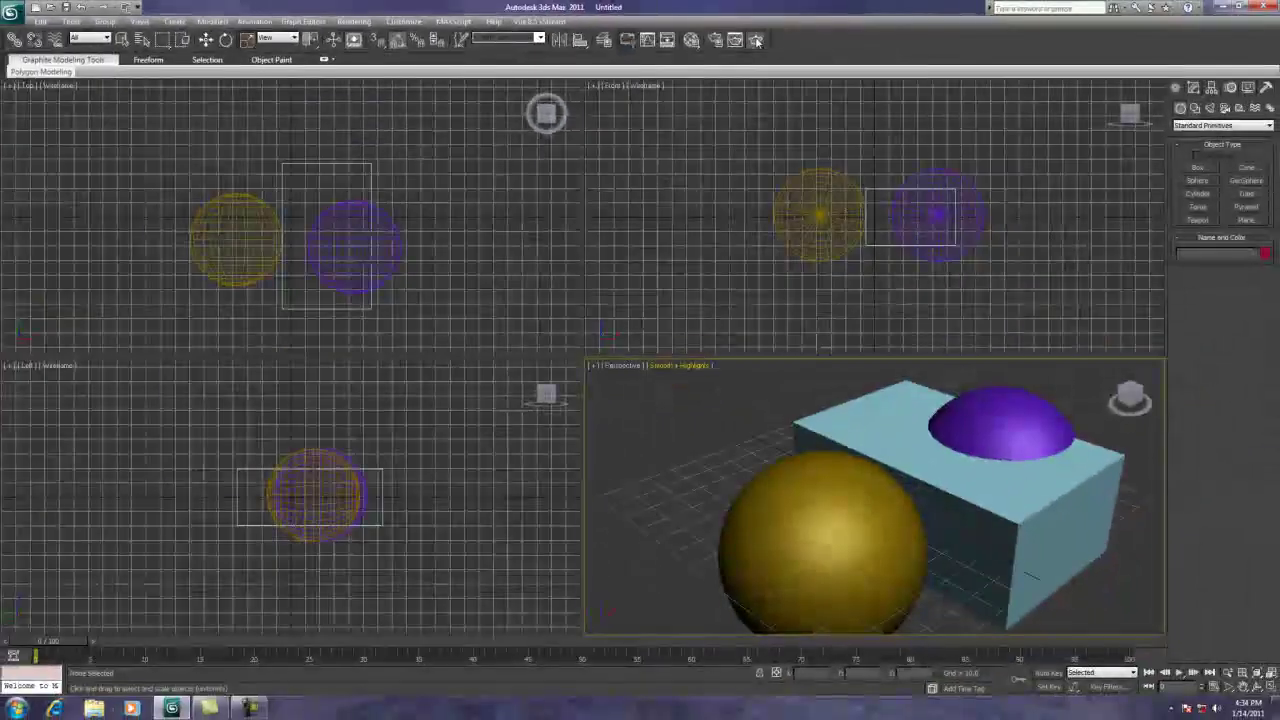
Step: Render the Perspective viewport with Shift+Q into the Rendered Frame Window
key("shift+q")
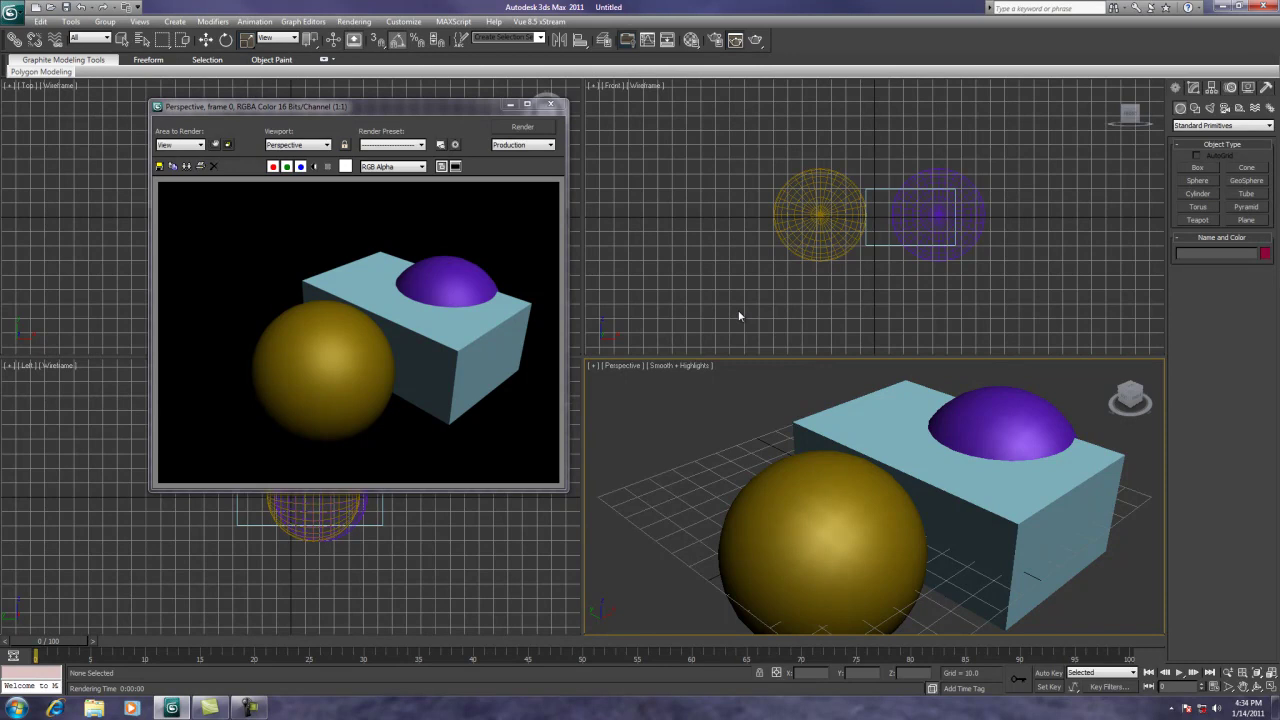
Step: Close the rendered frame and open Render Setup, moving the dialog lower
left_click(555, 107)
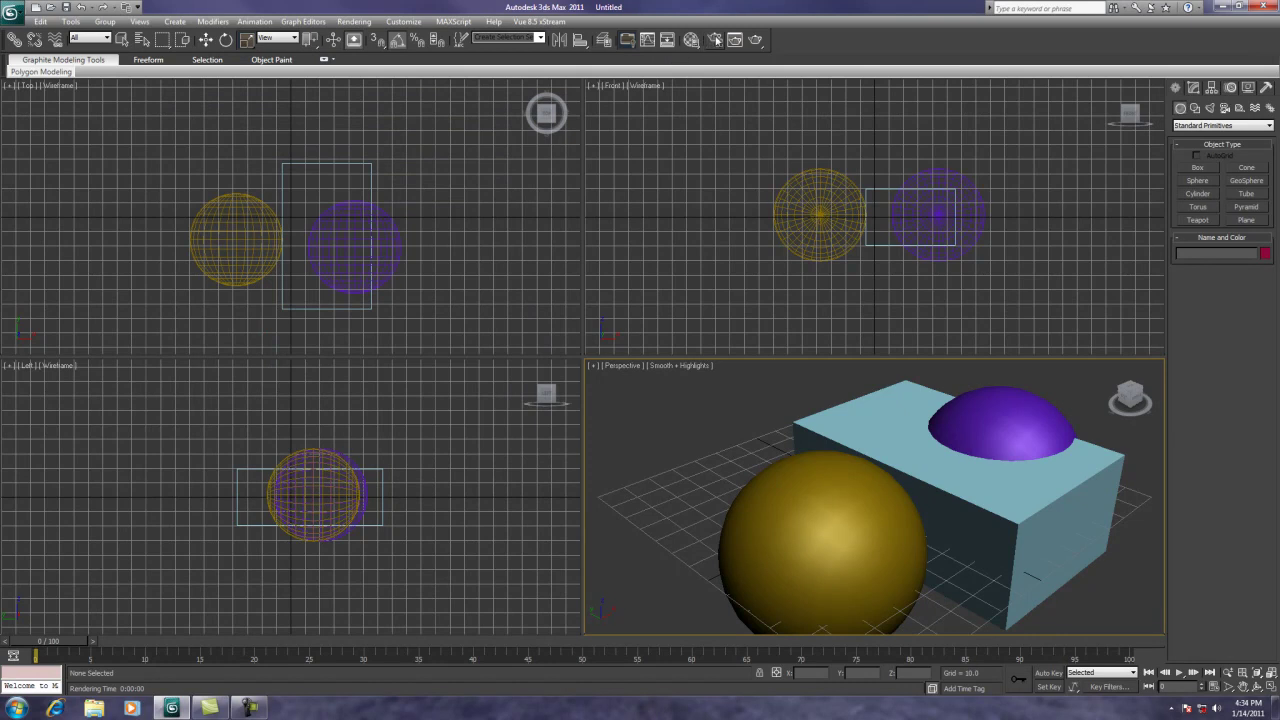
left_click(715, 40)
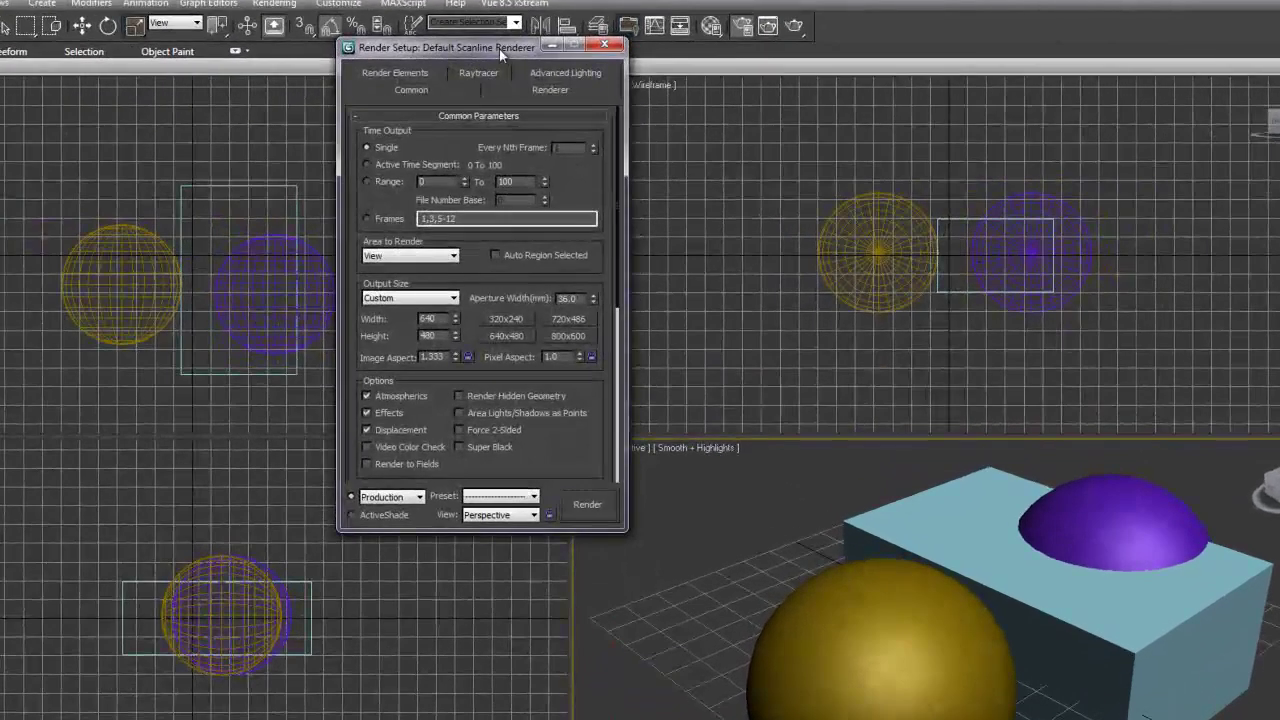
left_click_drag(499, 48, 517, 171)
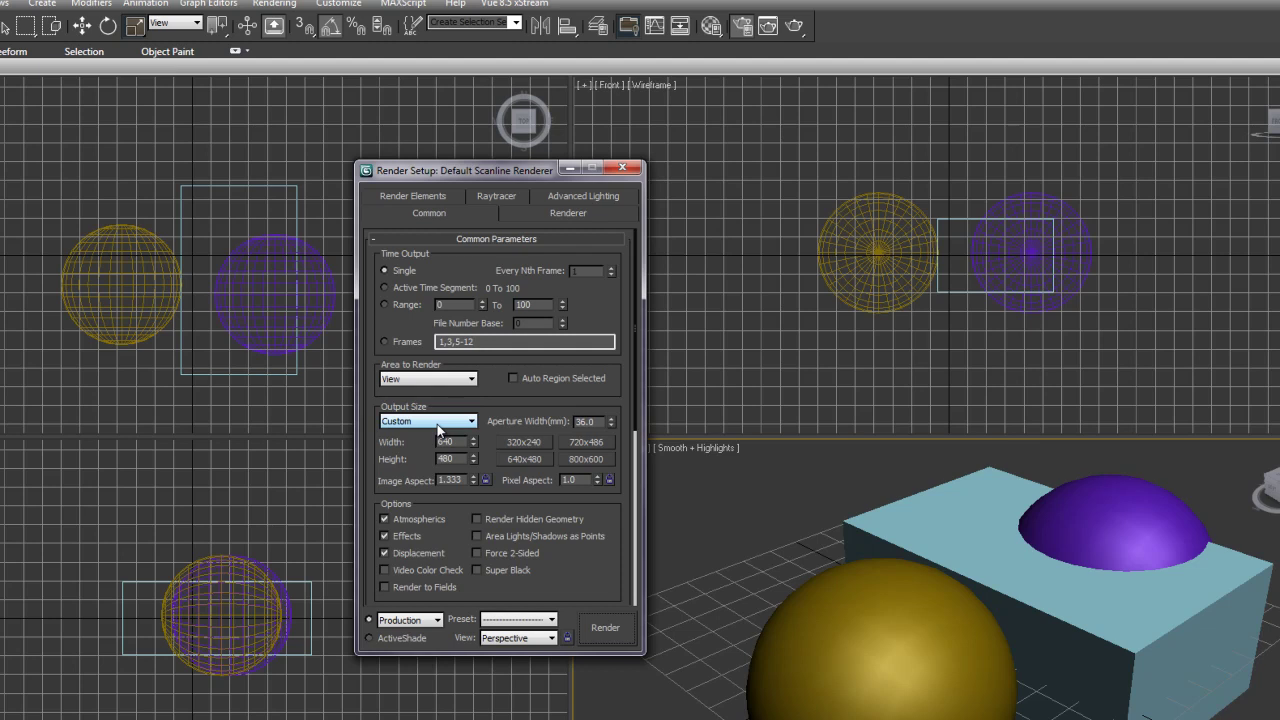
Step: Set Output Size width to 2300 and height to 1730, then scroll toward Render Output
left_click_drag(456, 441, 433, 441)
type("2300")
left_click(456, 460)
left_click_drag(456, 460, 430, 452)
type("1730")
left_click_drag(557, 563, 445, 340)
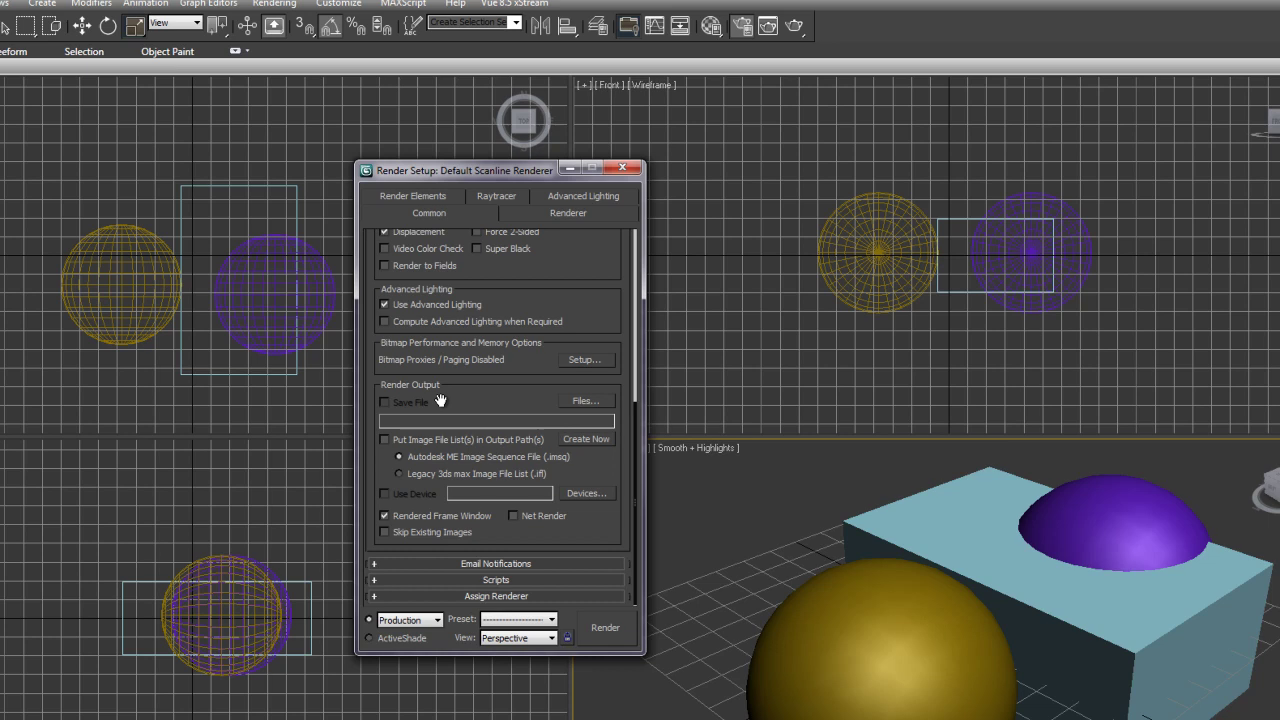
left_click(585, 402)
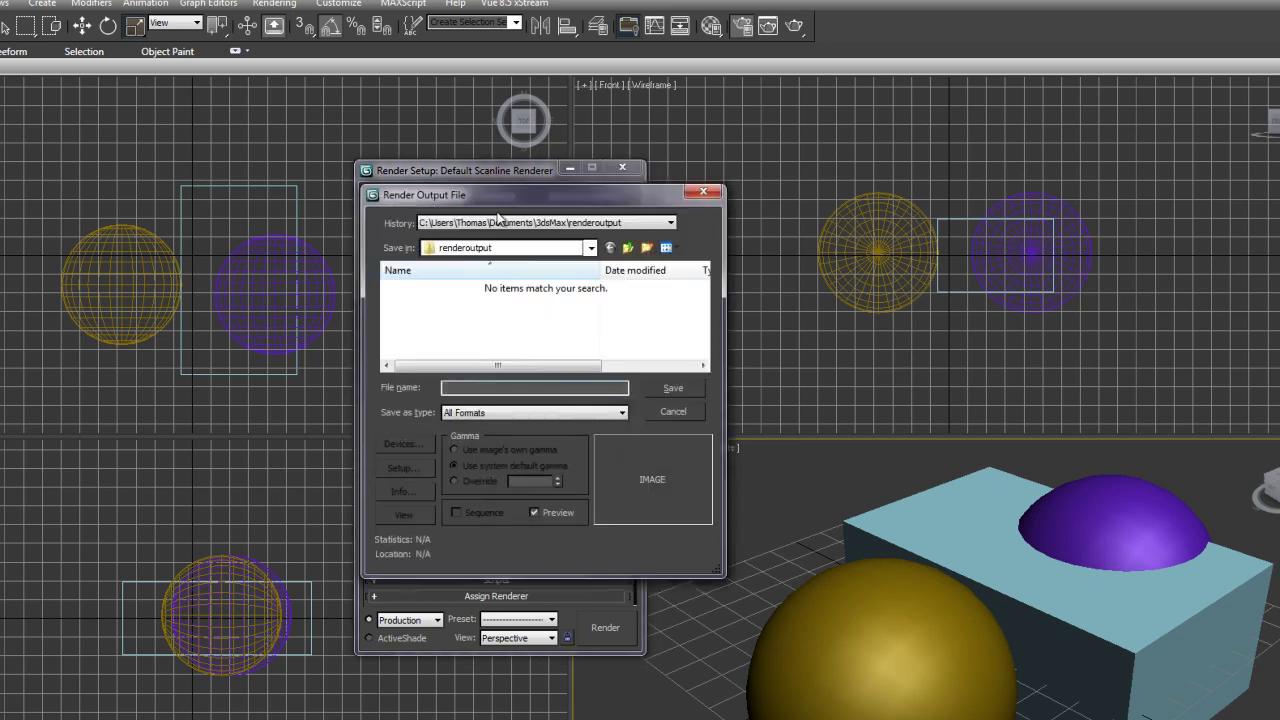
left_click(590, 248)
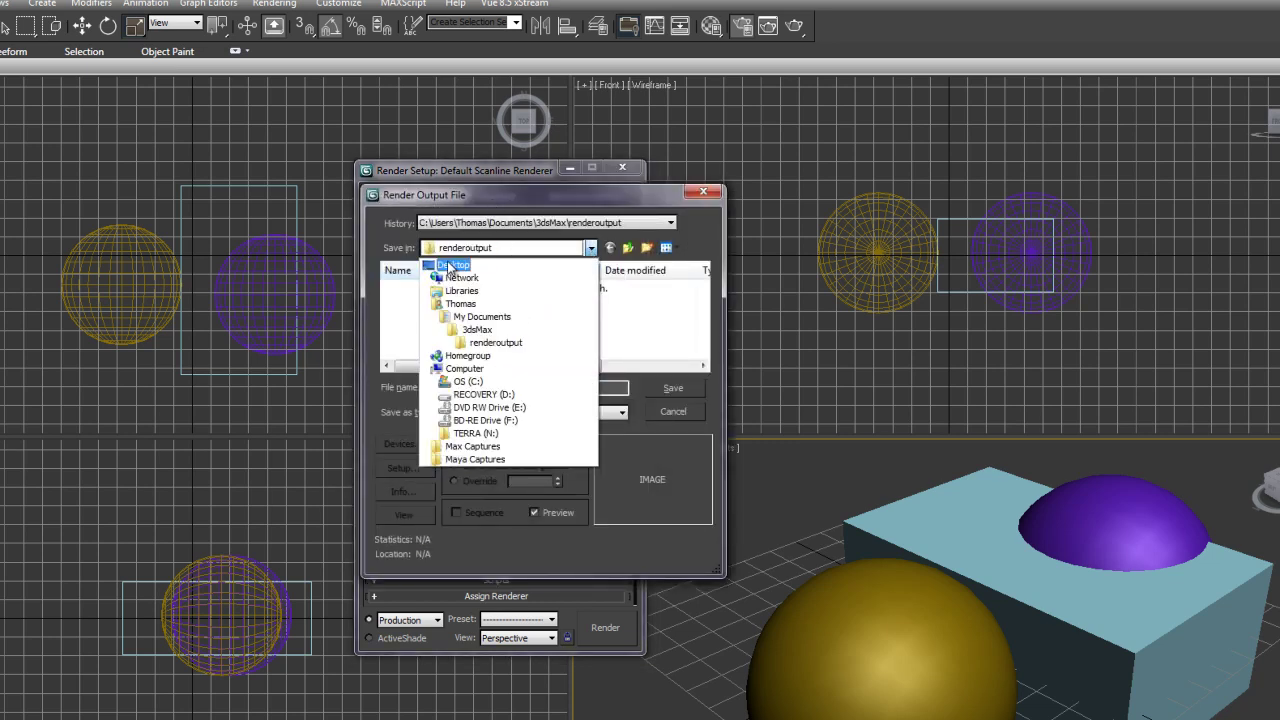
left_click(445, 261)
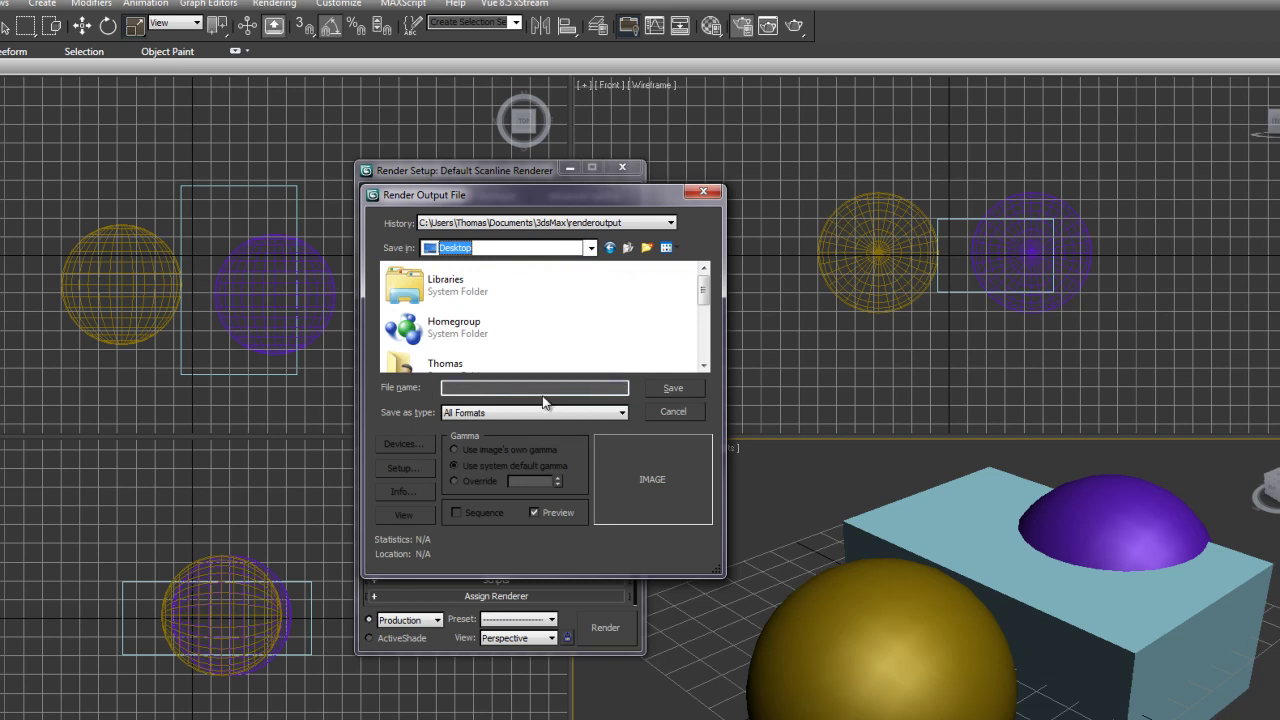
left_click(463, 388)
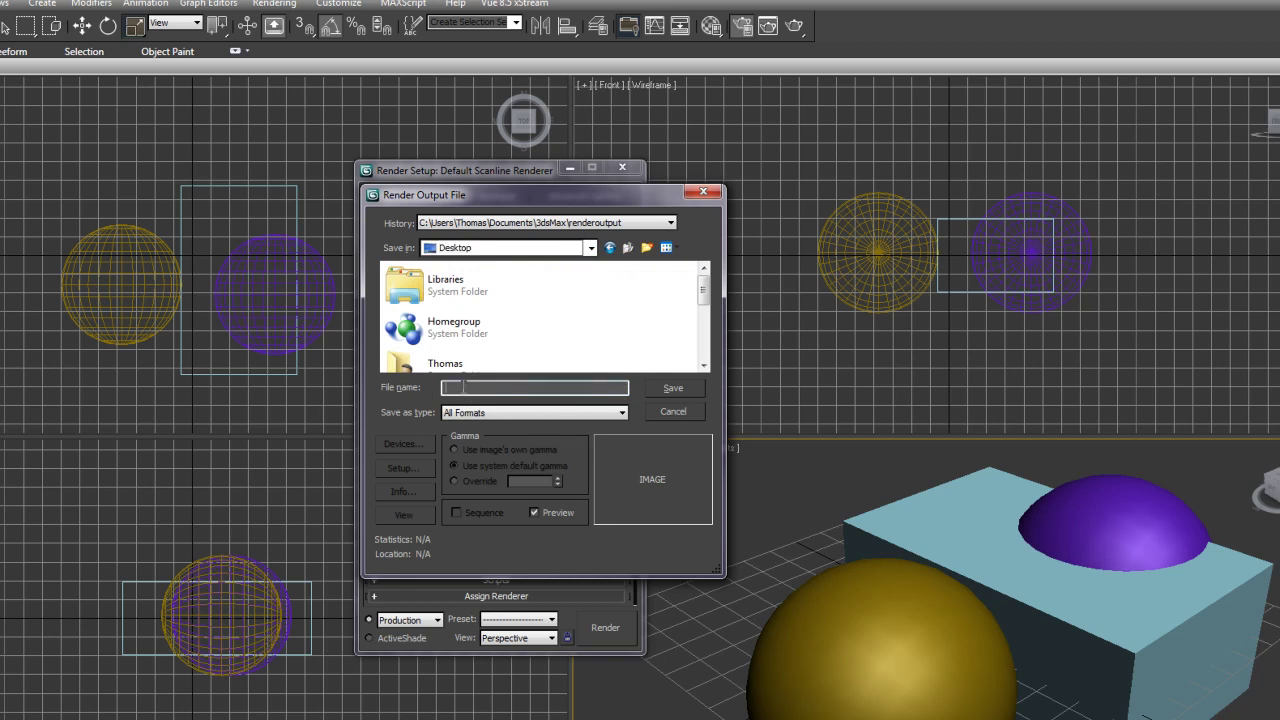
left_click(622, 413)
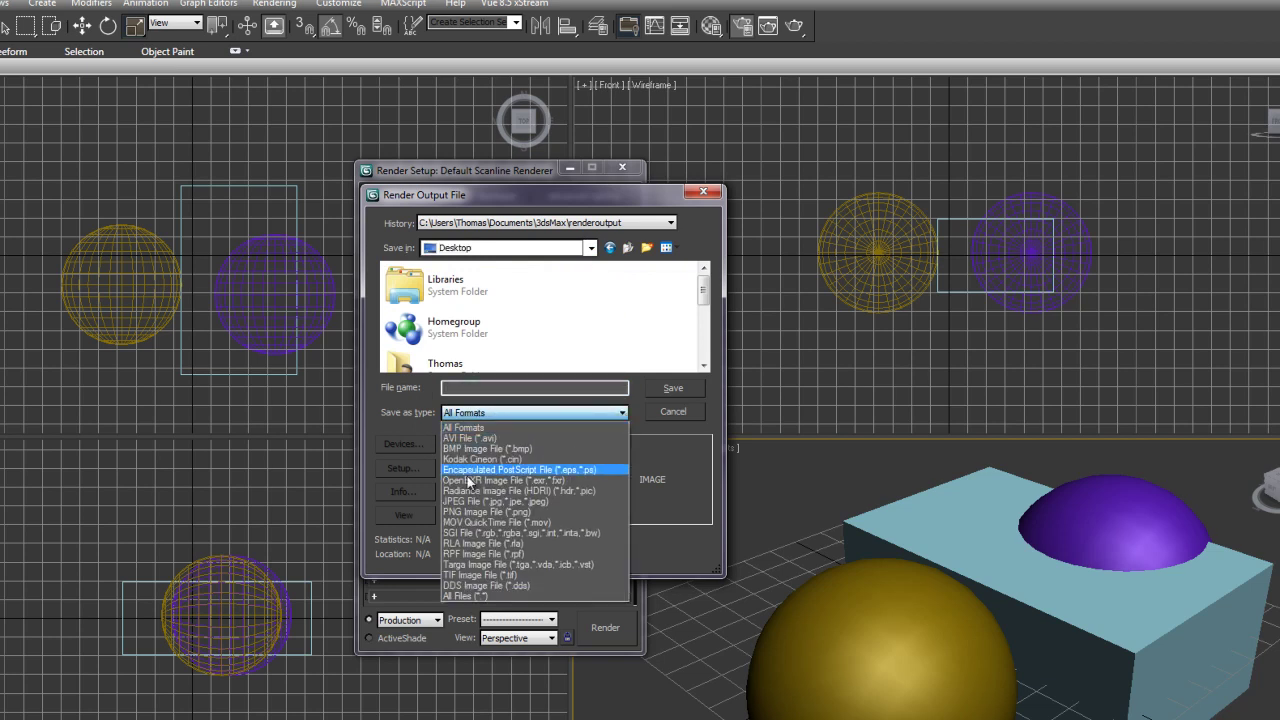
left_click(465, 502)
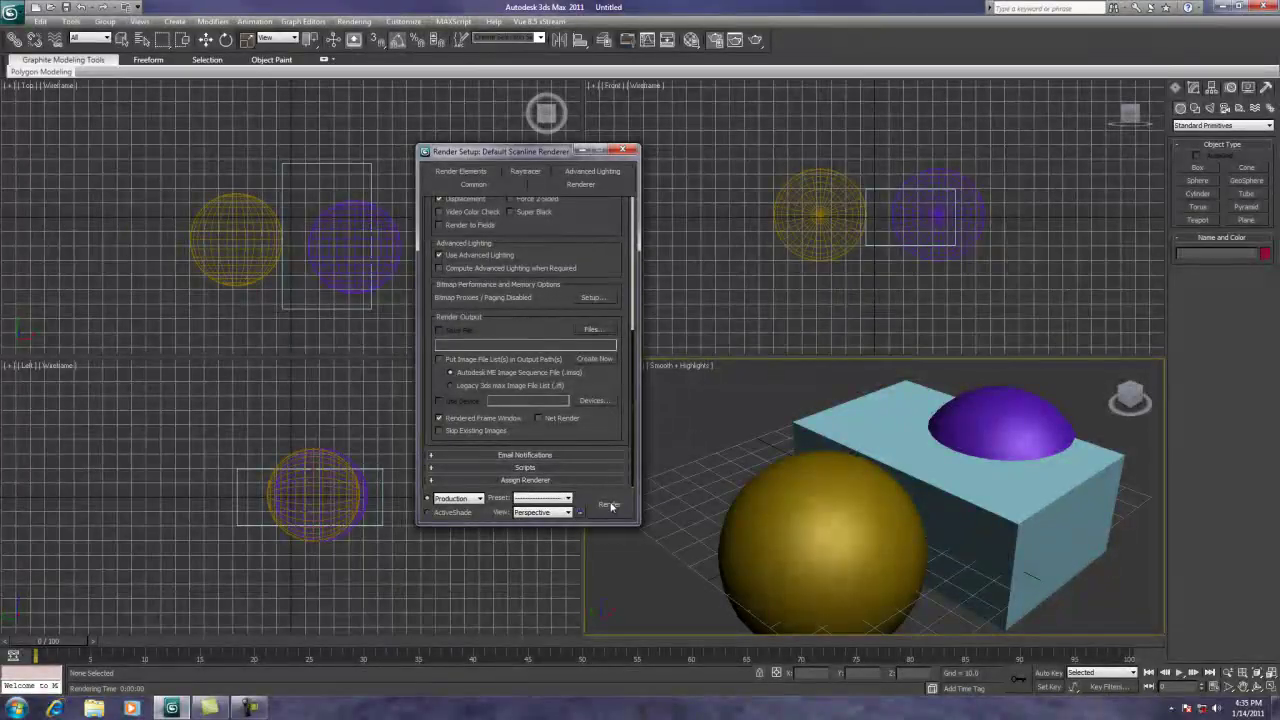
Step: Render from Render Setup, close both windows, then render Production again and close its frame
left_click(610, 505)
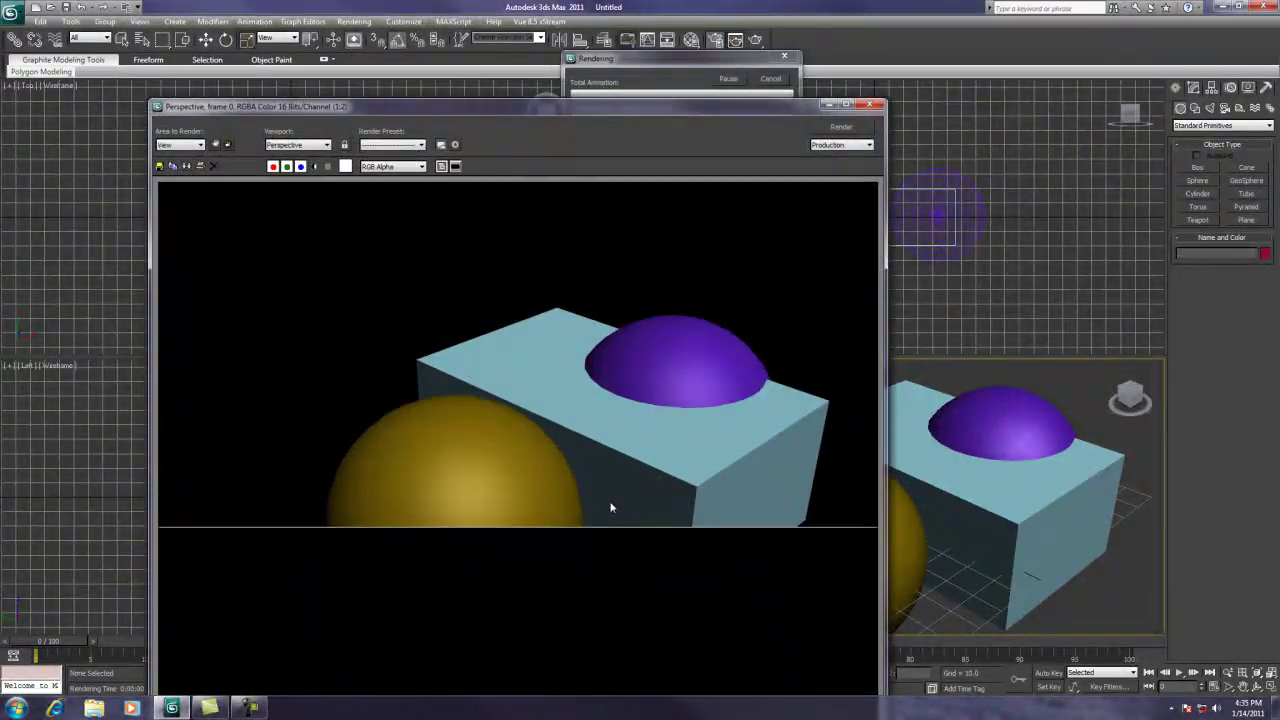
left_click_drag(523, 103, 526, 43)
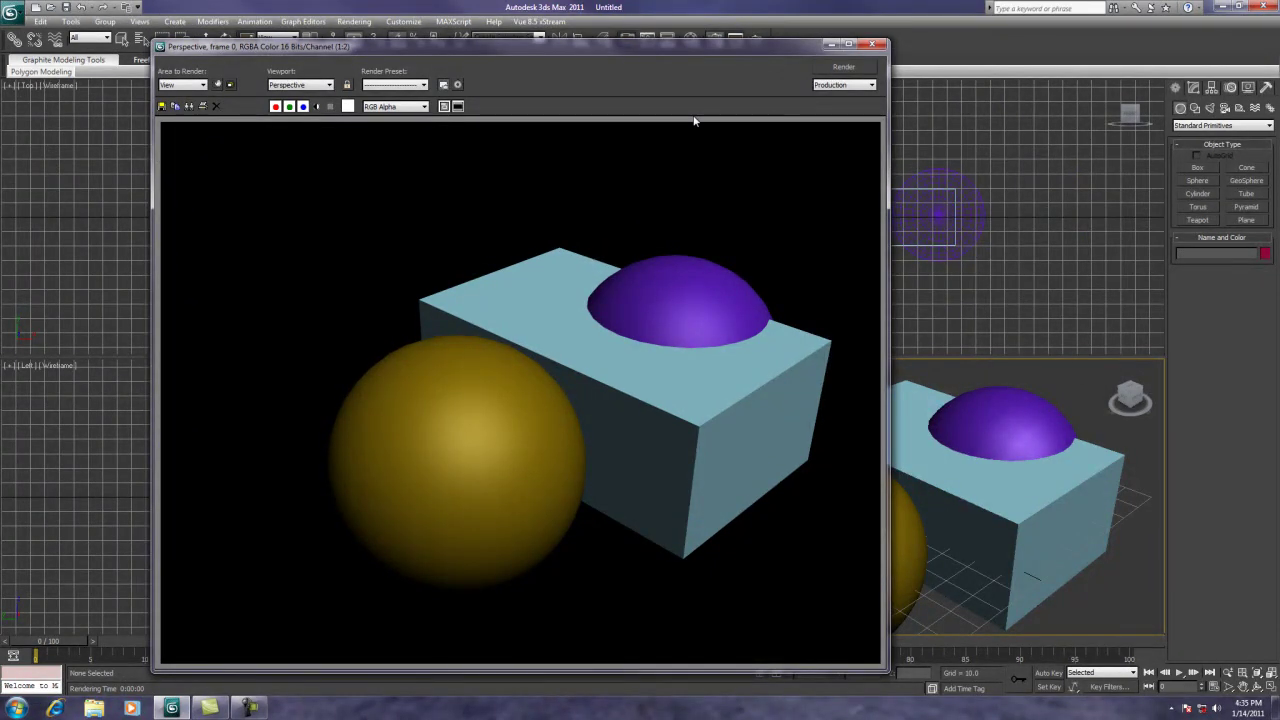
left_click(872, 45)
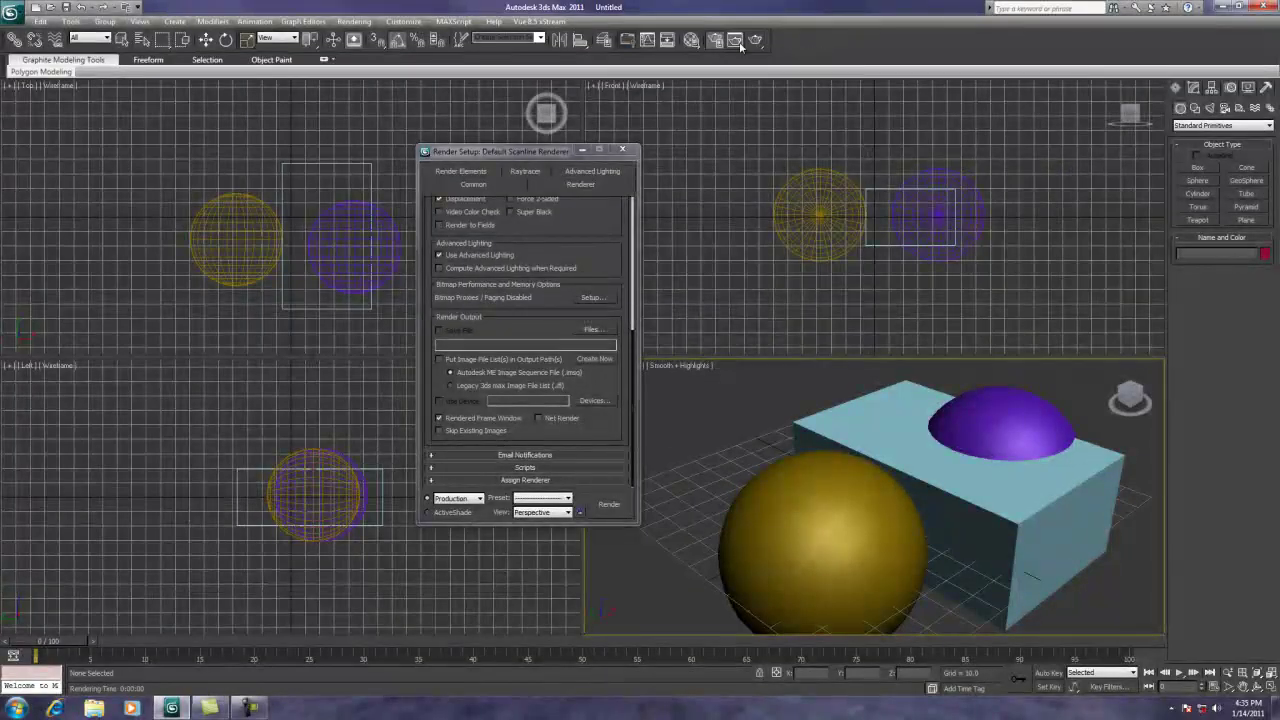
left_click(623, 150)
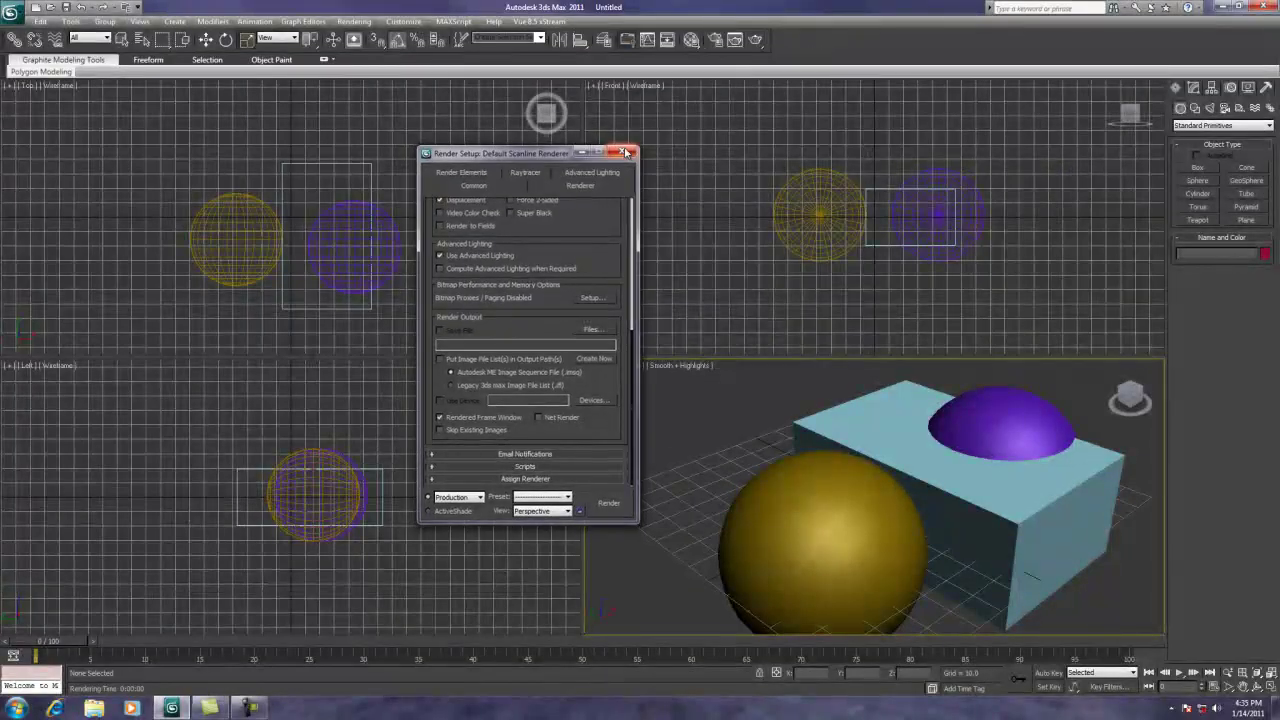
left_click(735, 40)
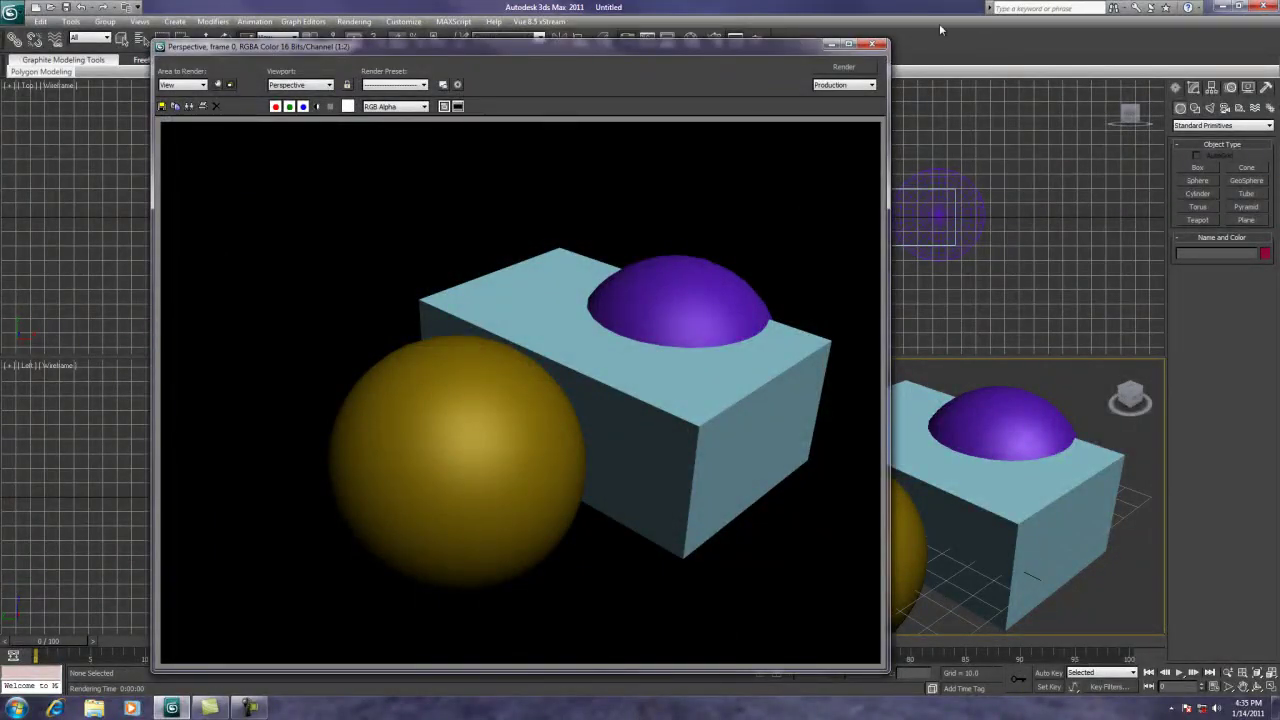
left_click(873, 44)
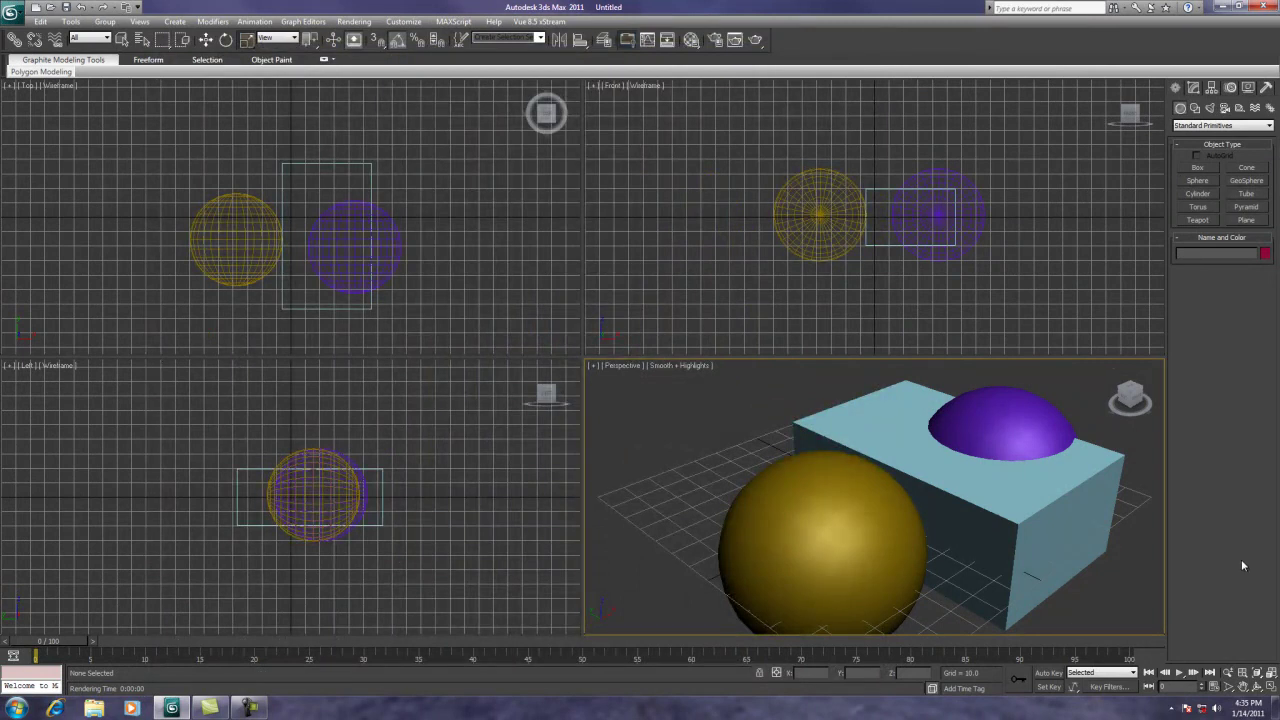
Step: Orbit the Perspective view to the scene's opposite side, render it, and close the frame window
left_click(1257, 687)
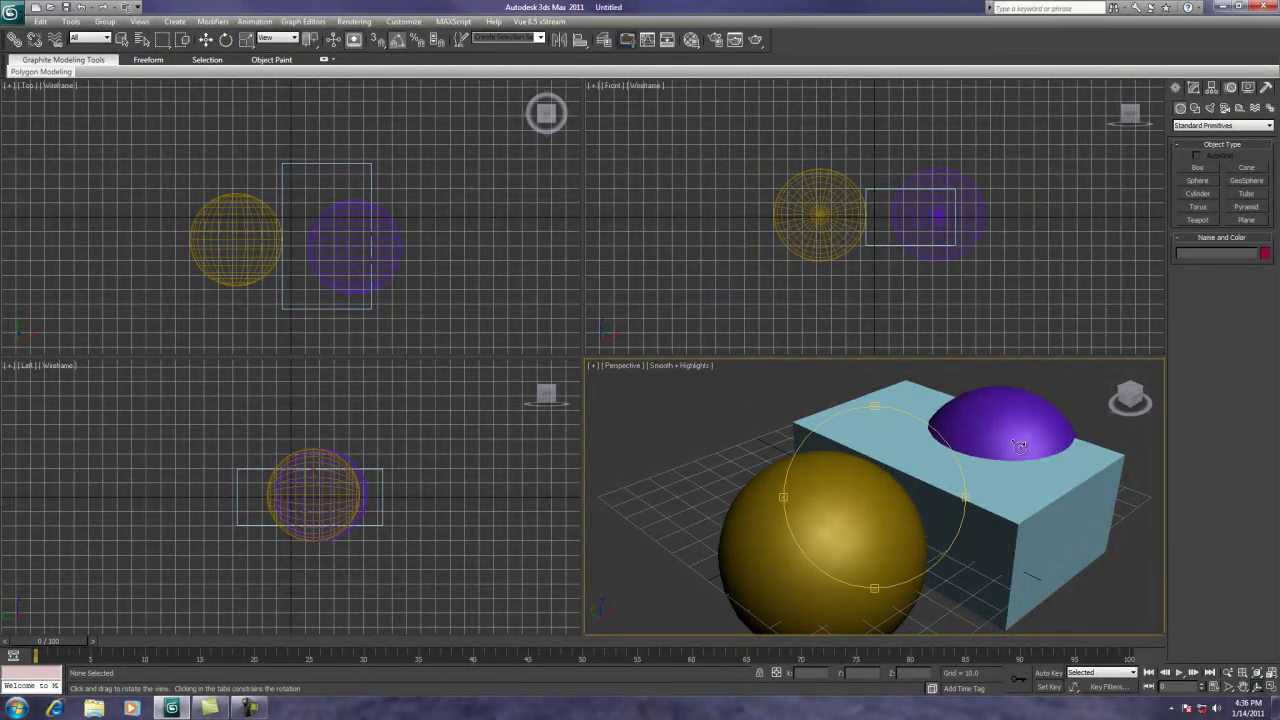
left_click_drag(1019, 446, 951, 442)
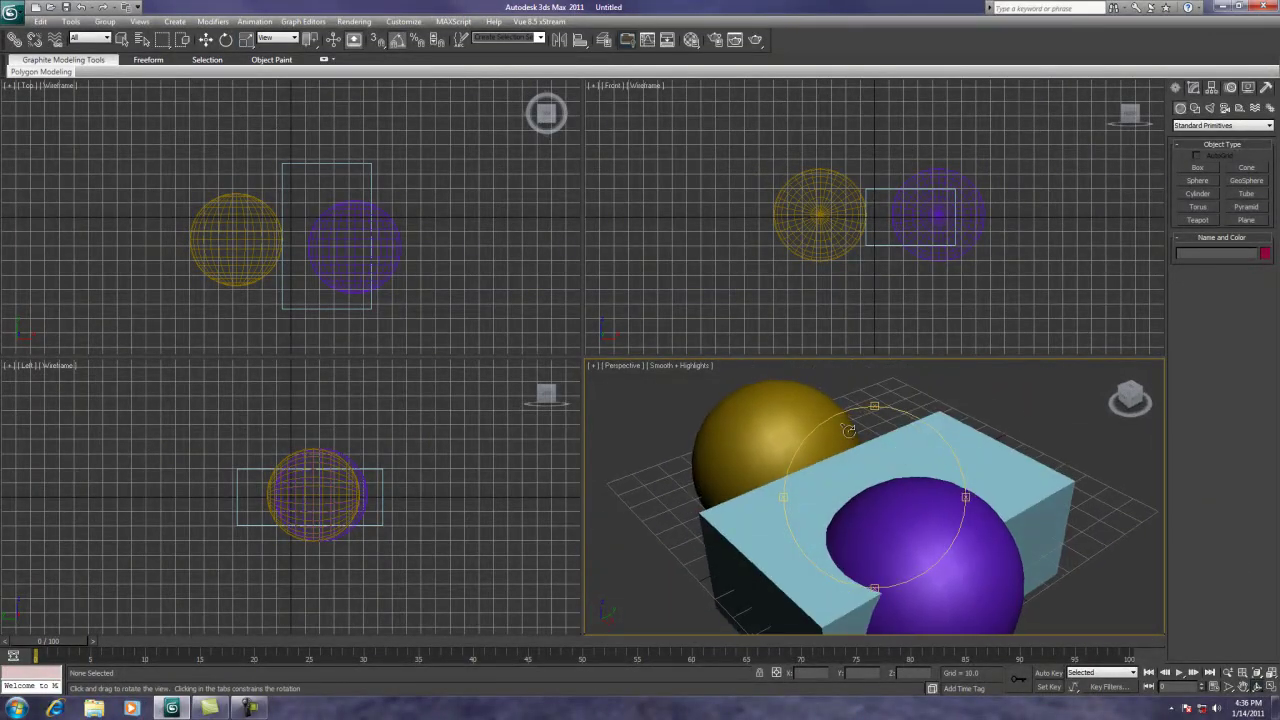
left_click(735, 40)
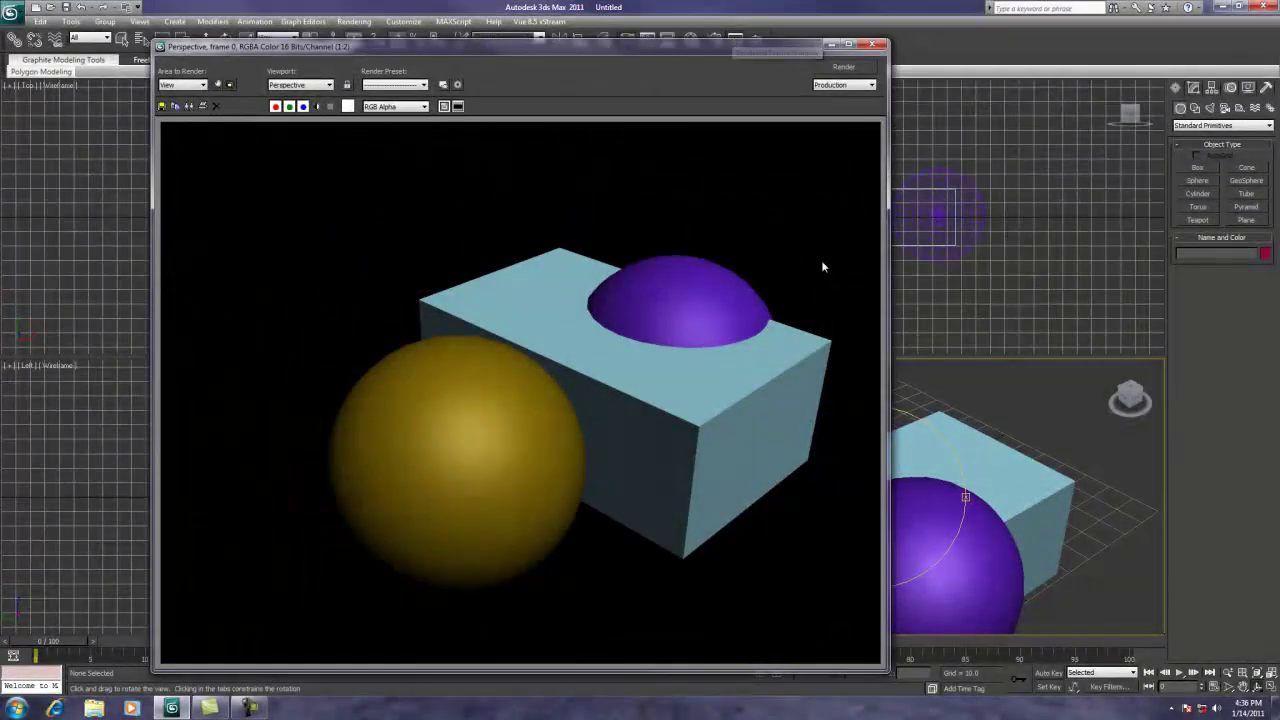
left_click(872, 44)
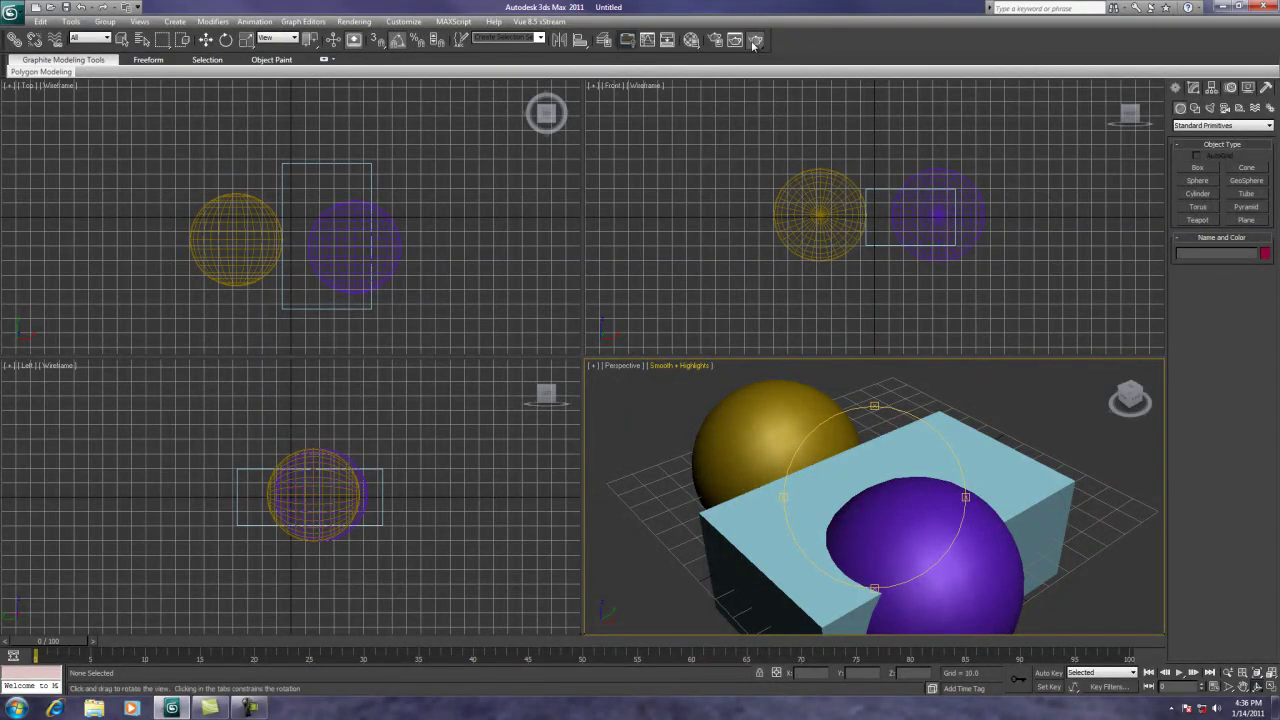
left_click(754, 41)
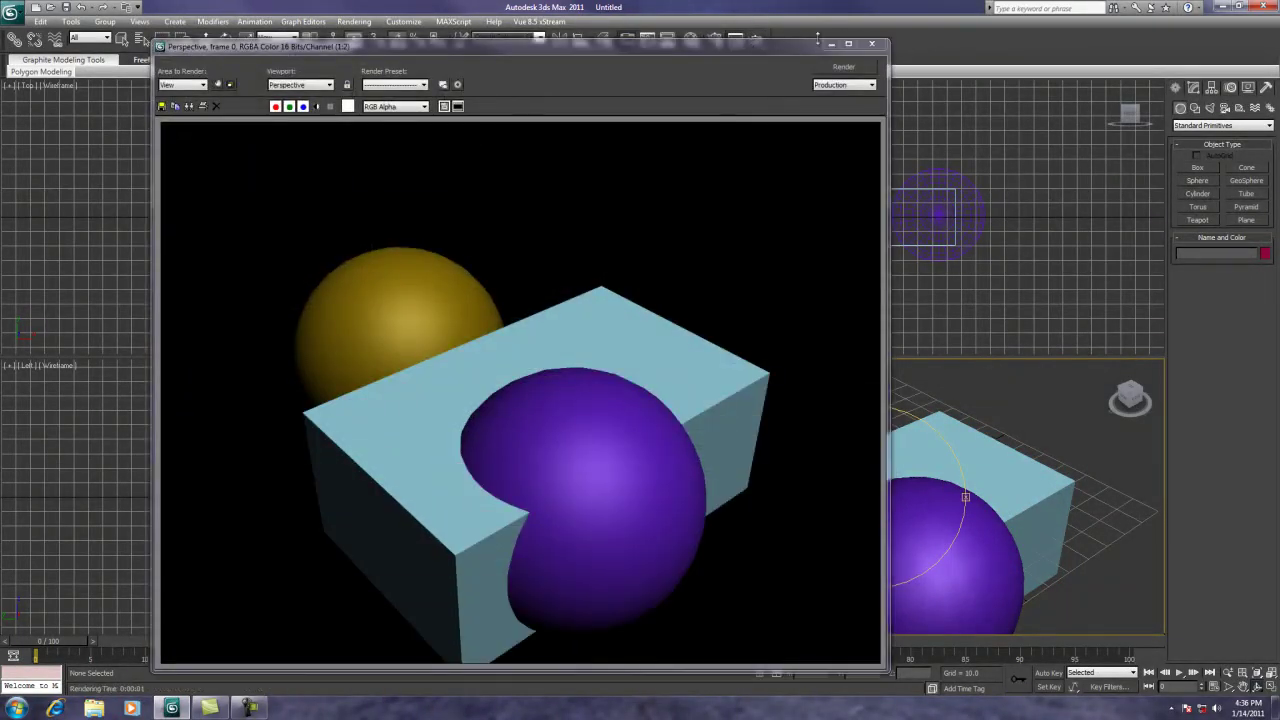
left_click(871, 44)
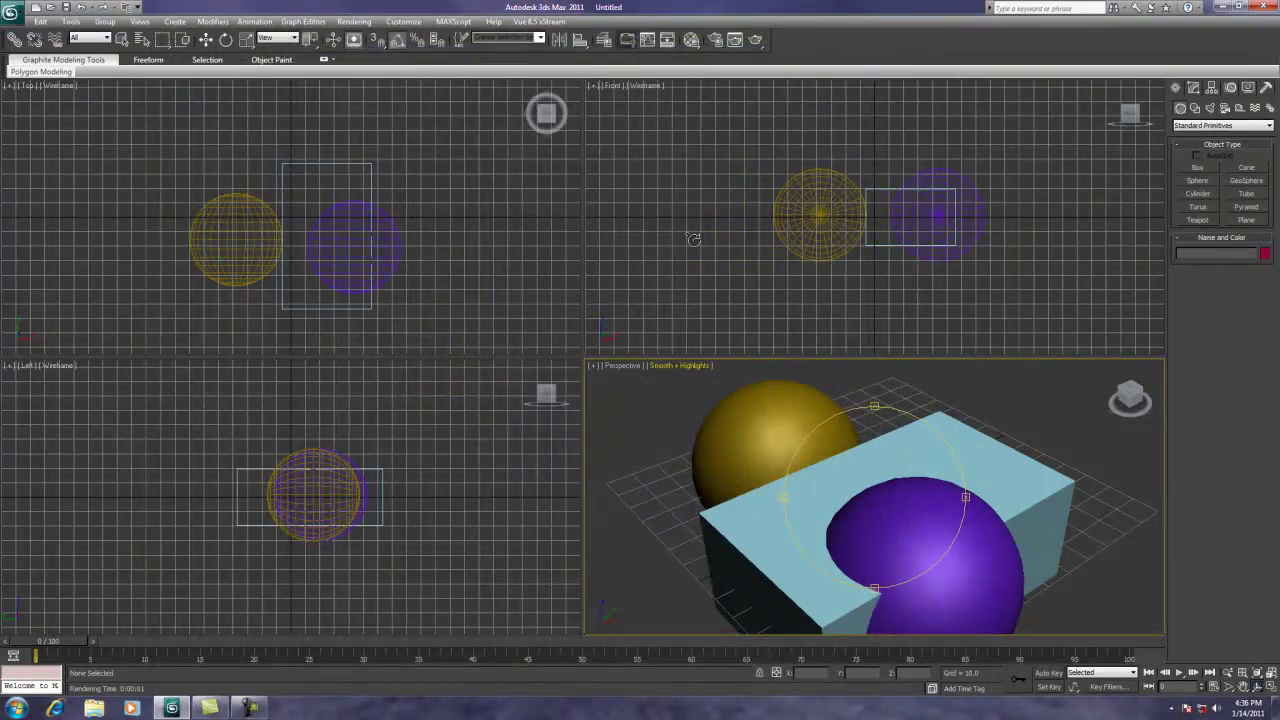